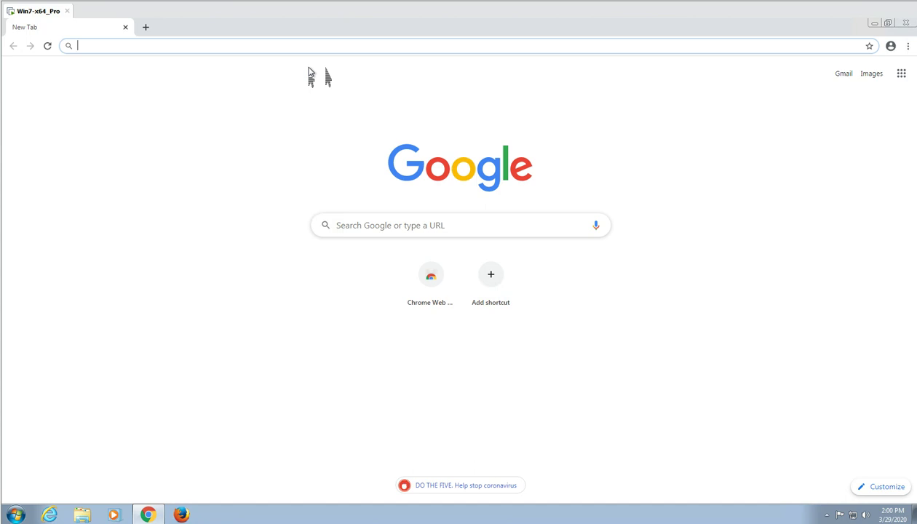
- Search Google for "microsoft media creation tool" and look over the results
text(mic)
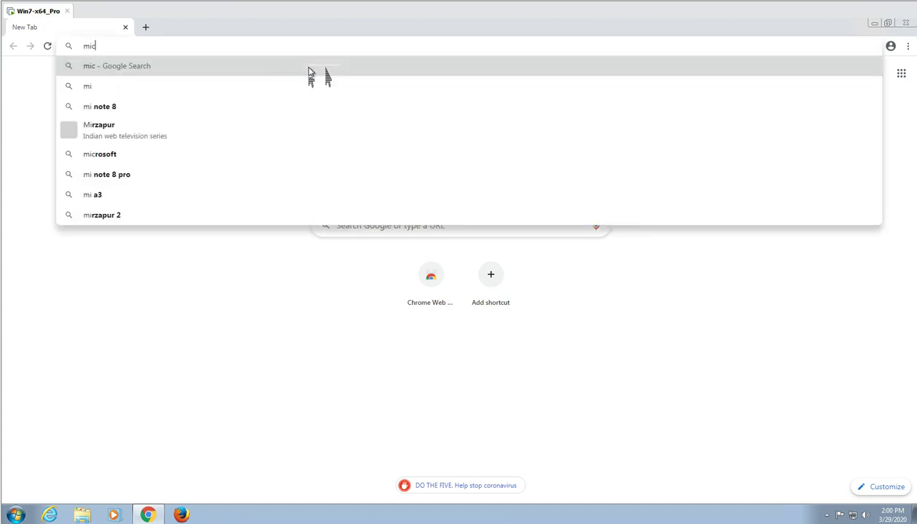
text(rosoft media)
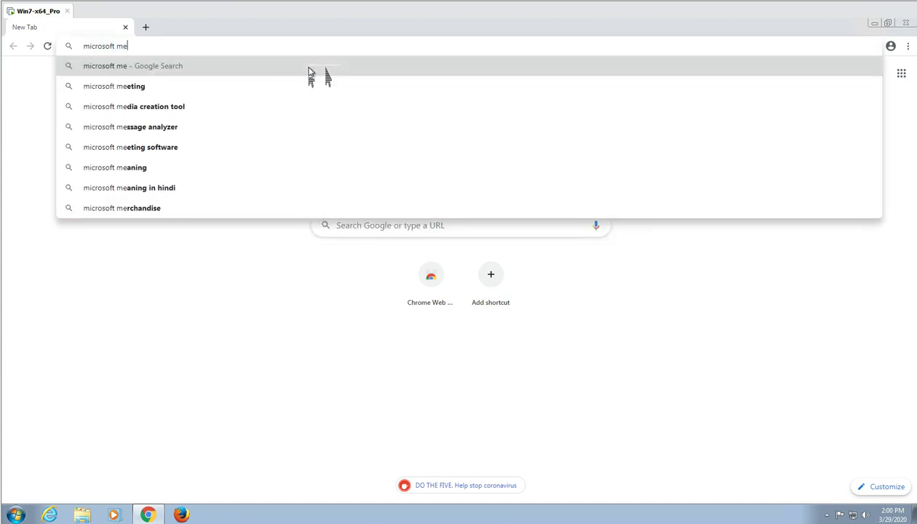
click(308, 68)
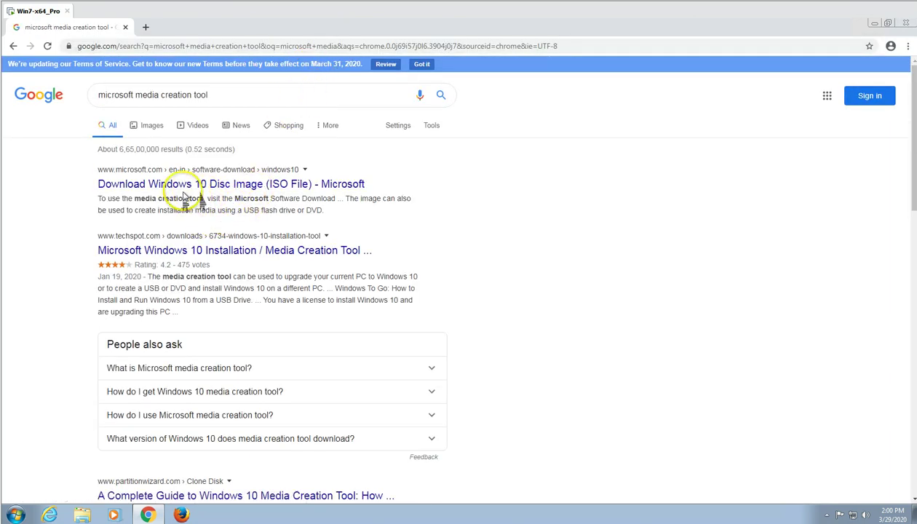
scroll(320, 267, down, 1)
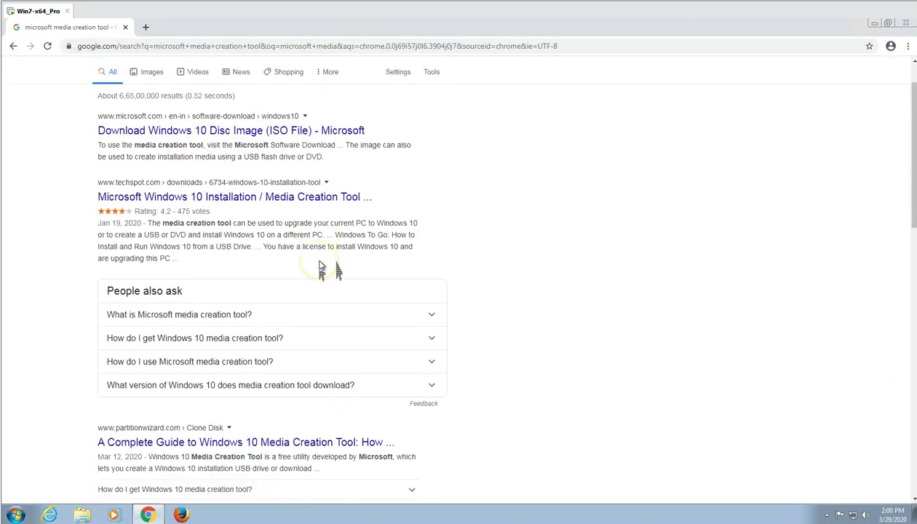
scroll(320, 267, up, 1)
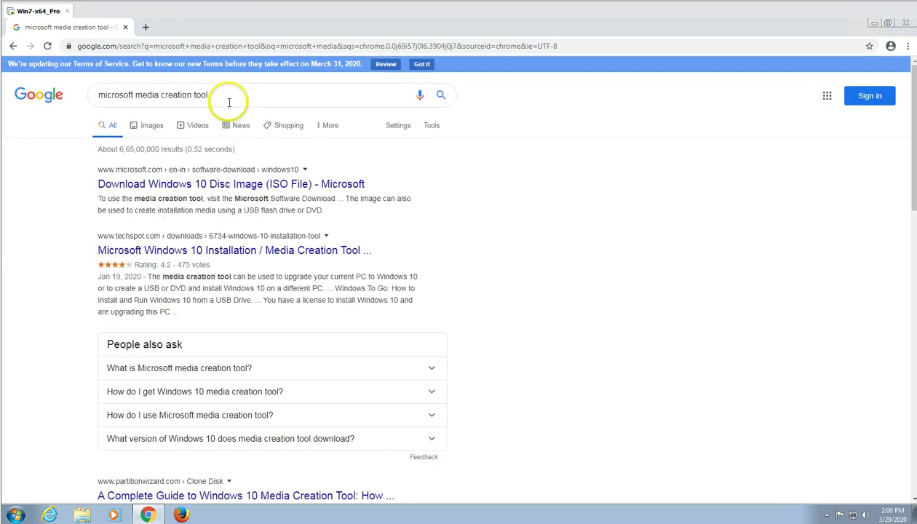
- Search for "windows 10 upgrade assistant" and switch to the suggested results for "windows 10 update assistant"
click(197, 96)
drag(197, 95, 75, 102)
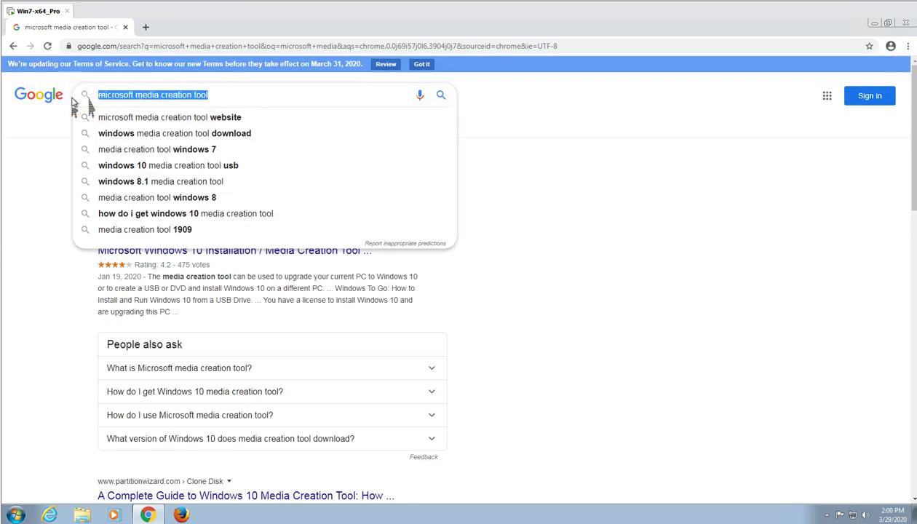
text(Windows 10 )
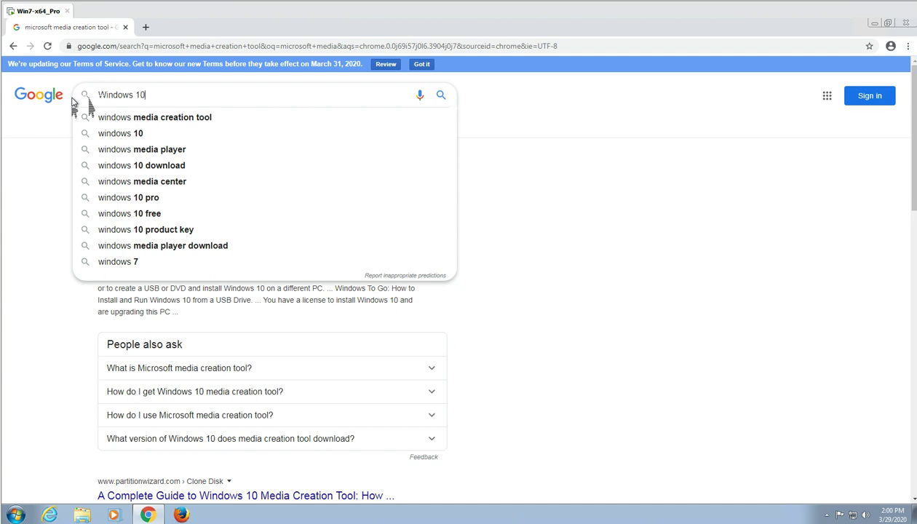
text(upgra)
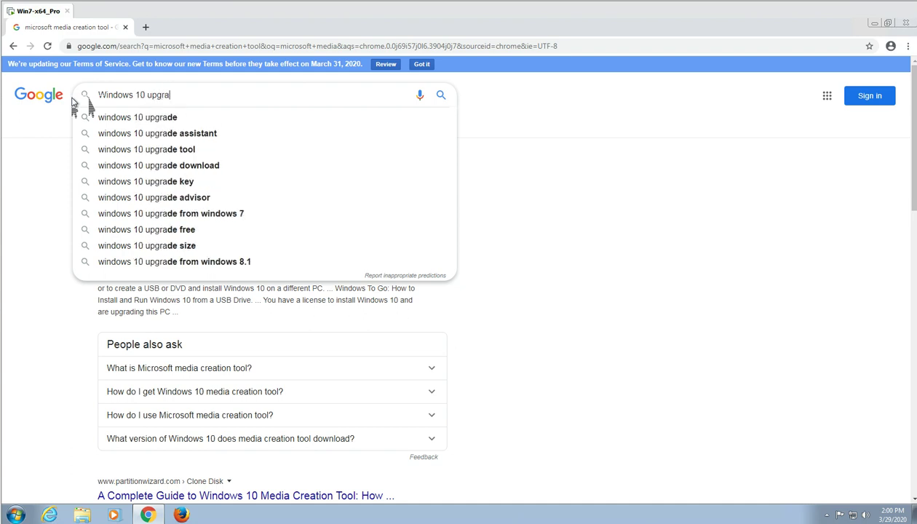
key(Down)
key(Down)
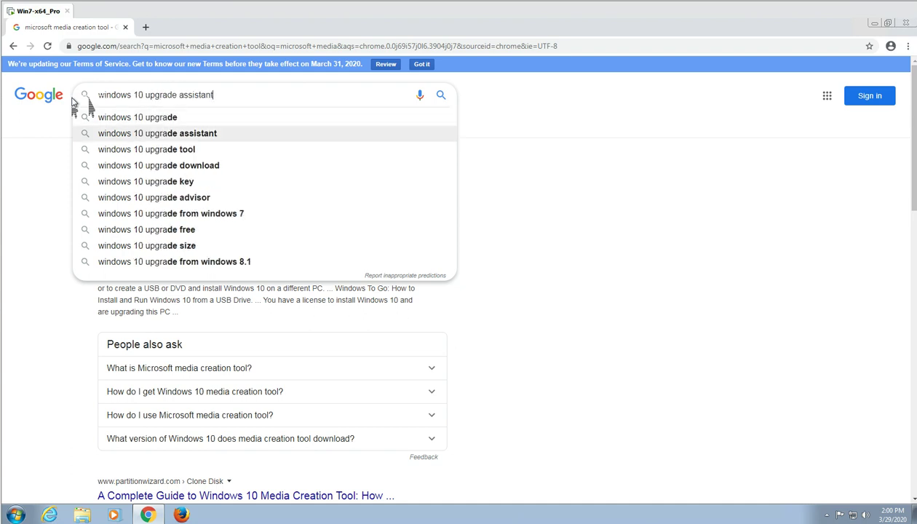
key(Return)
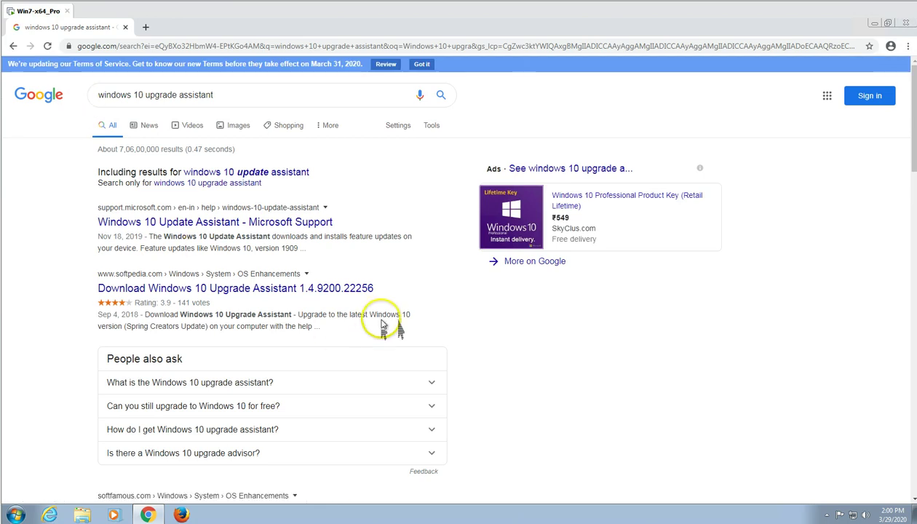
click(279, 175)
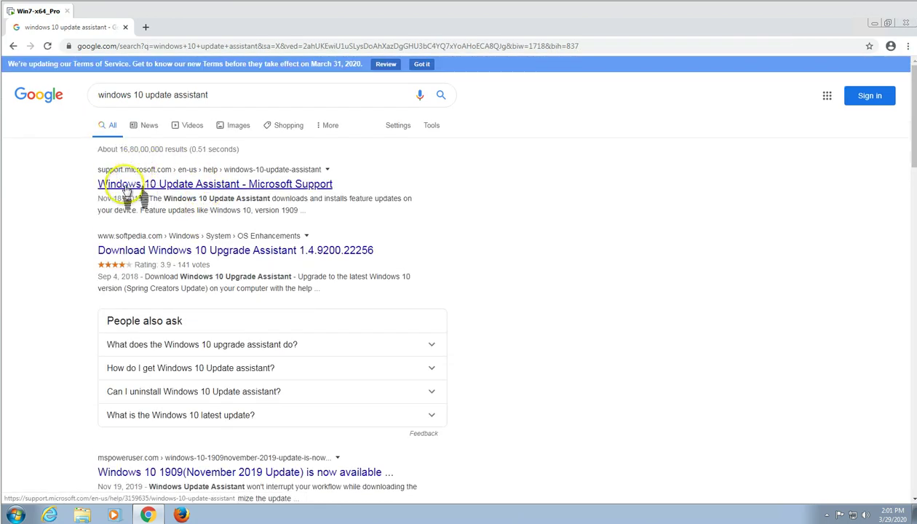
- Open the Microsoft Support result for Windows 10 Update Assistant in a new tab and bring it to the front
right_click(264, 188)
click(287, 195)
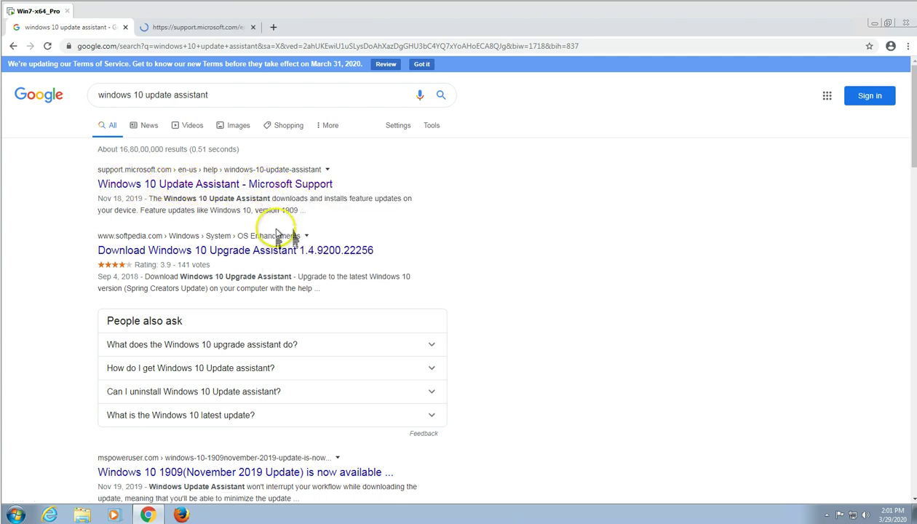
click(207, 29)
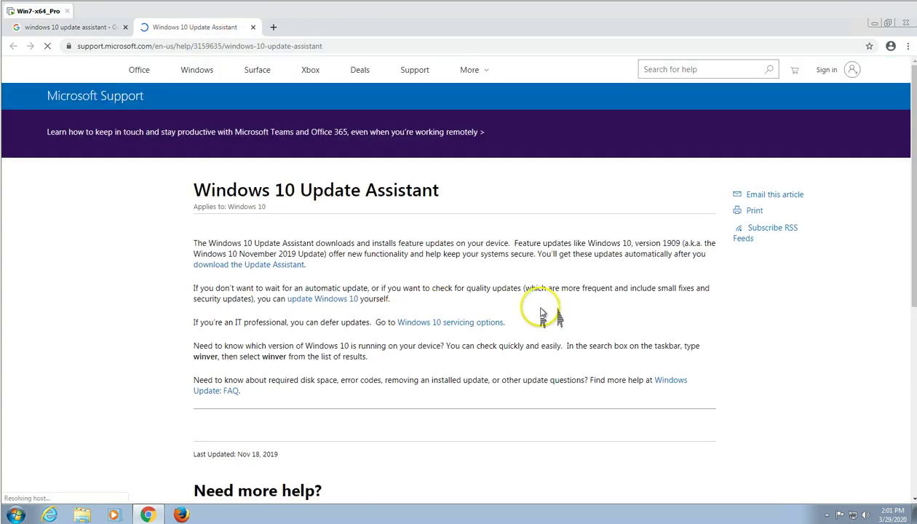
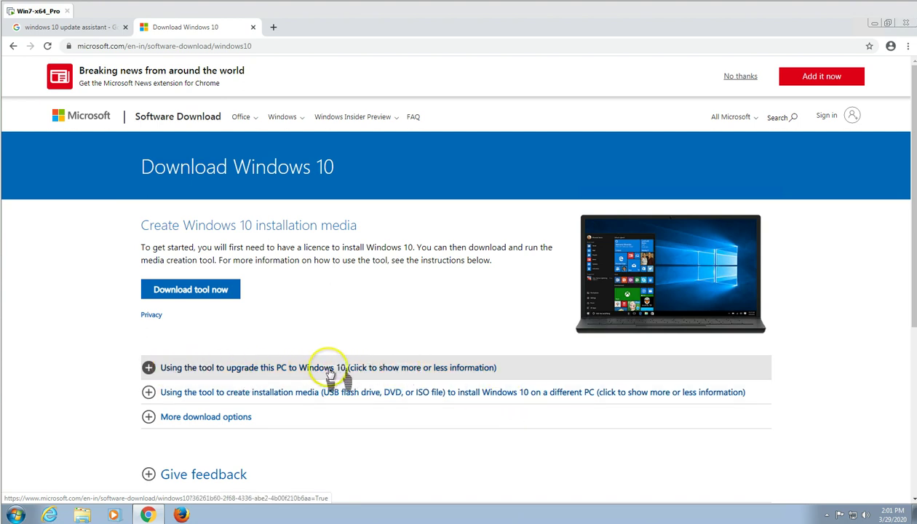
- Download the media creation tool from the Download Windows 10 page and run the downloaded file
click(202, 291)
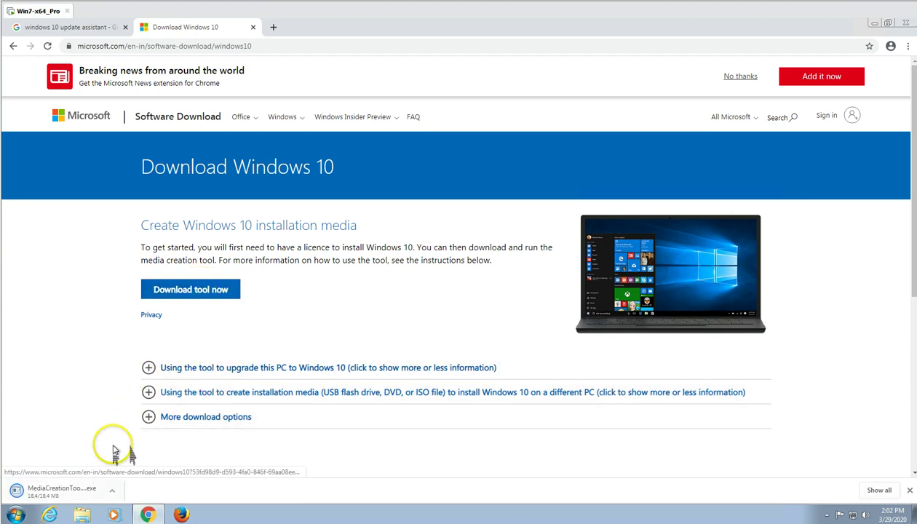
click(86, 494)
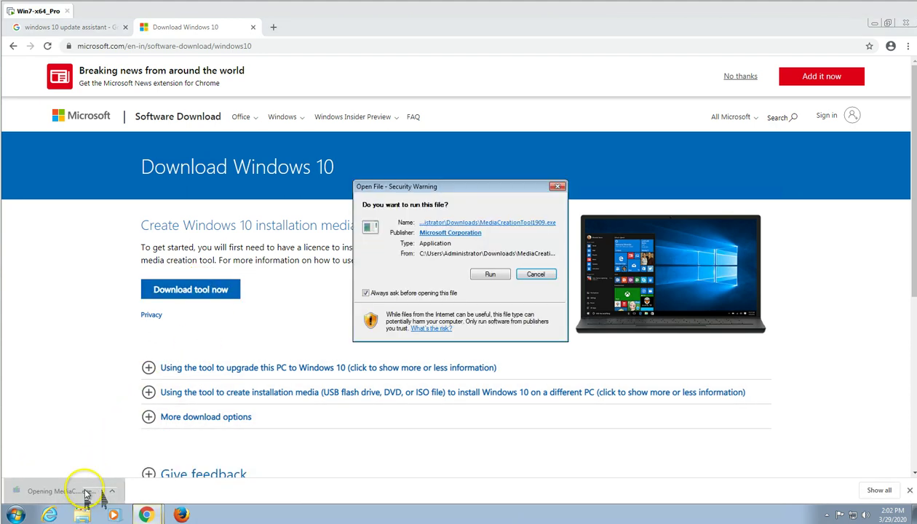
click(464, 275)
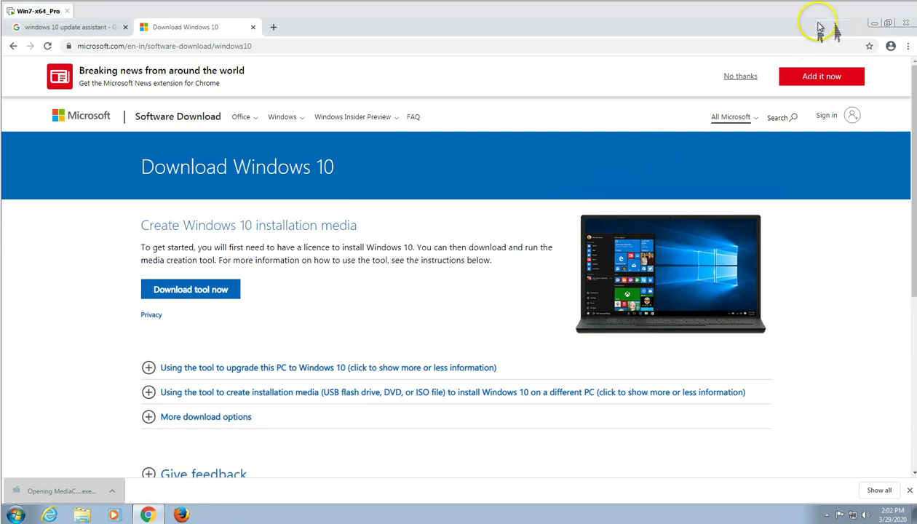
- Close the browser and check the Administrator folder's Downloads for the MediaCreationTool1909 file
click(905, 22)
double_click(22, 40)
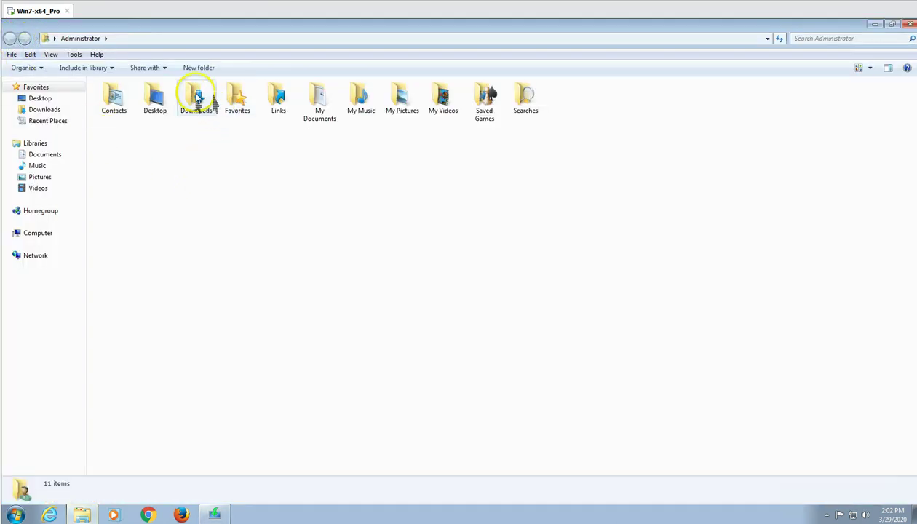
double_click(197, 99)
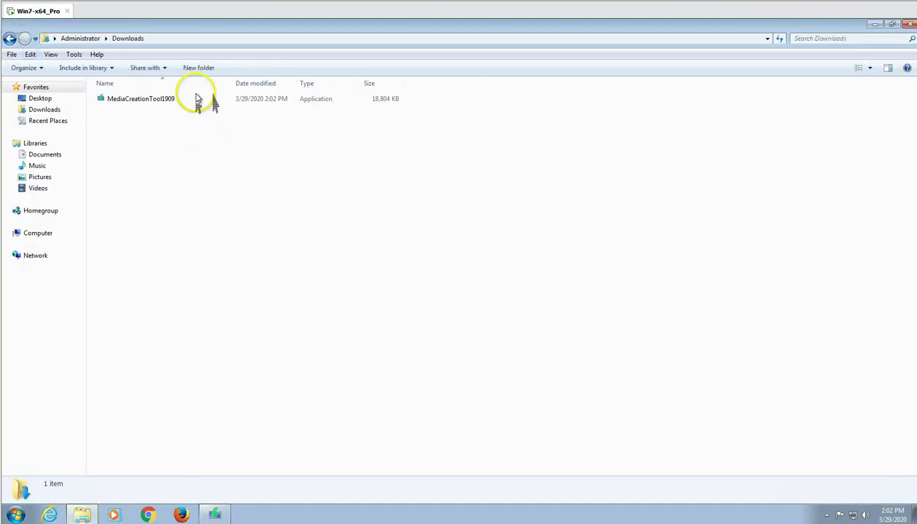
click(151, 100)
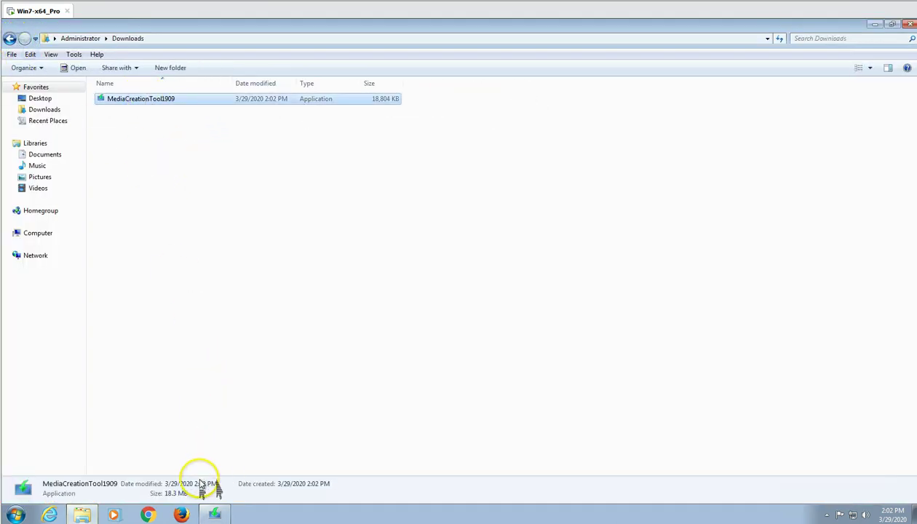
click(220, 457)
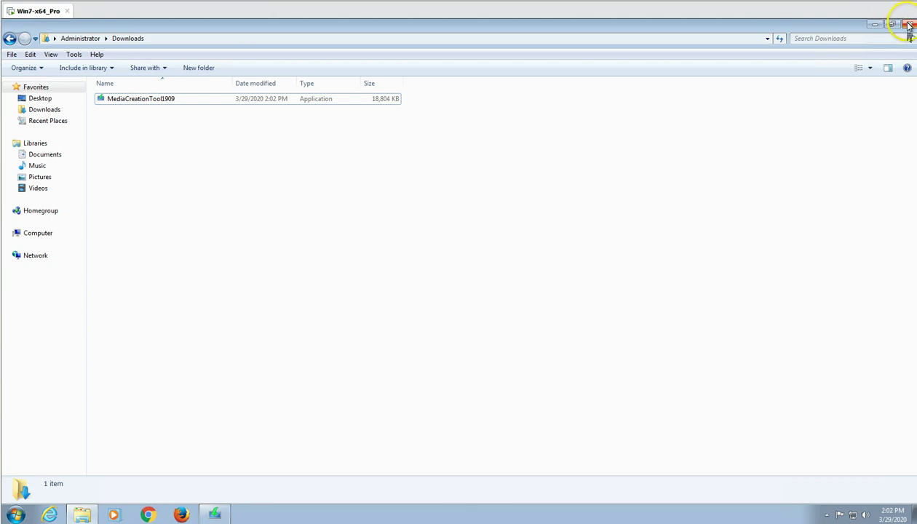
click(909, 24)
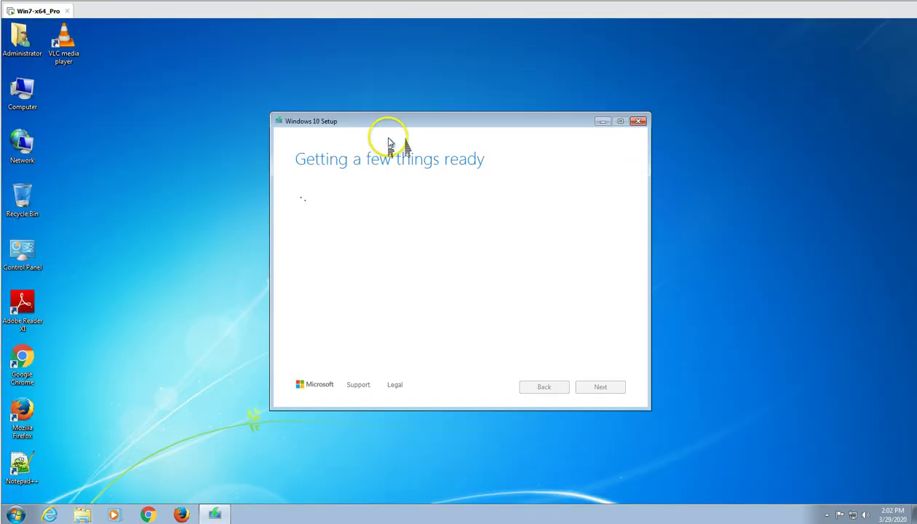
- Move the Windows 10 Setup window slightly and check the free space in the OSDisk (C:) properties
drag(383, 123, 365, 104)
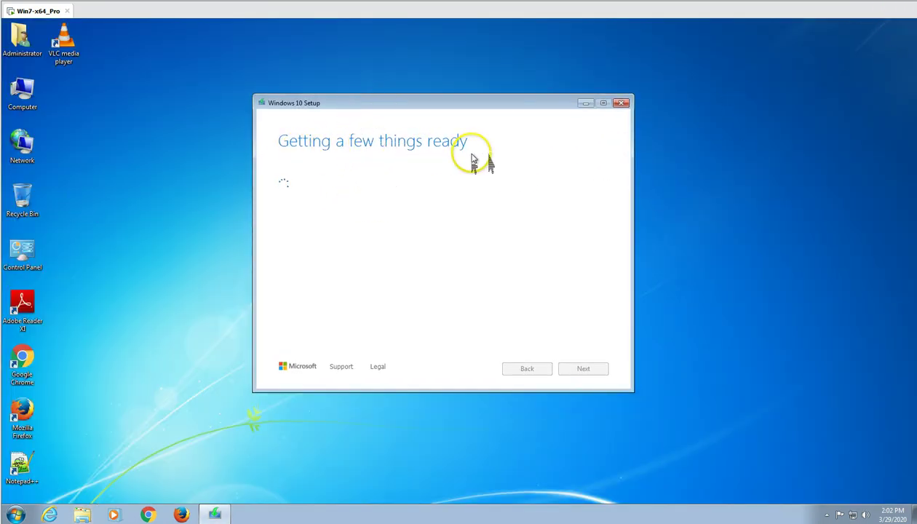
click(120, 176)
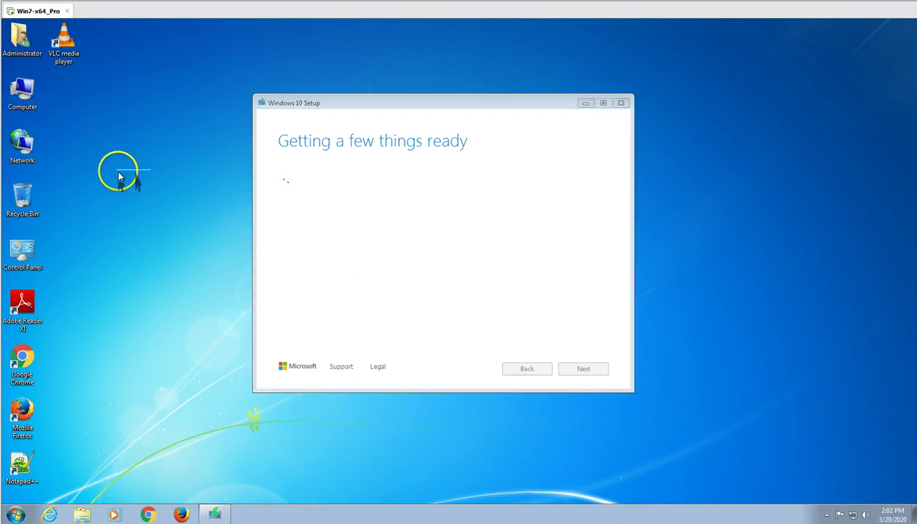
double_click(22, 91)
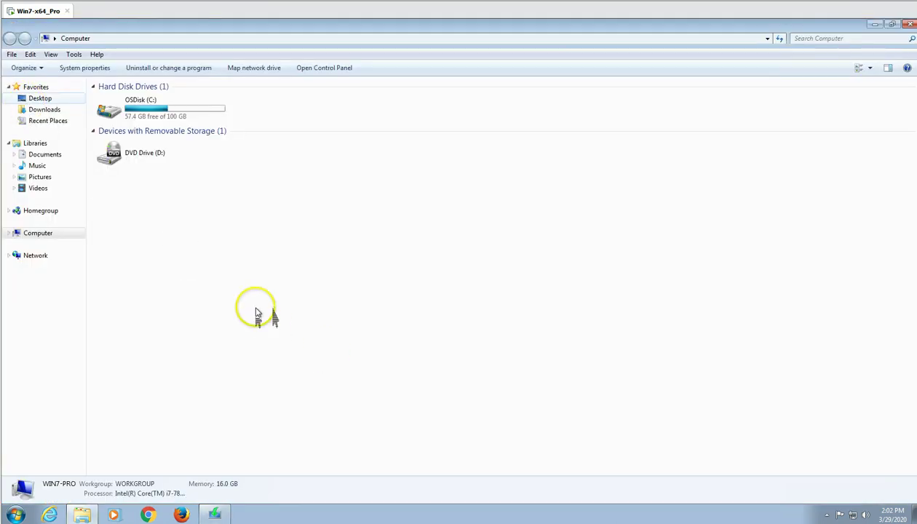
right_click(166, 106)
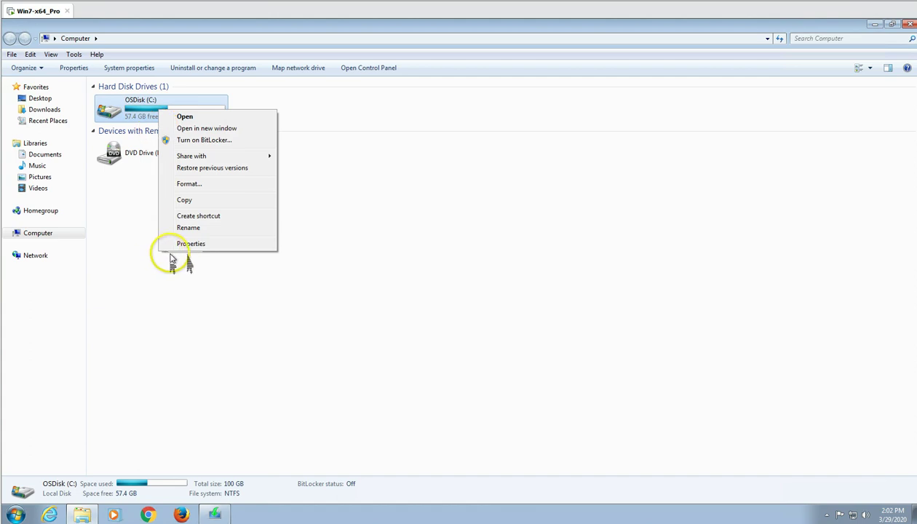
click(192, 245)
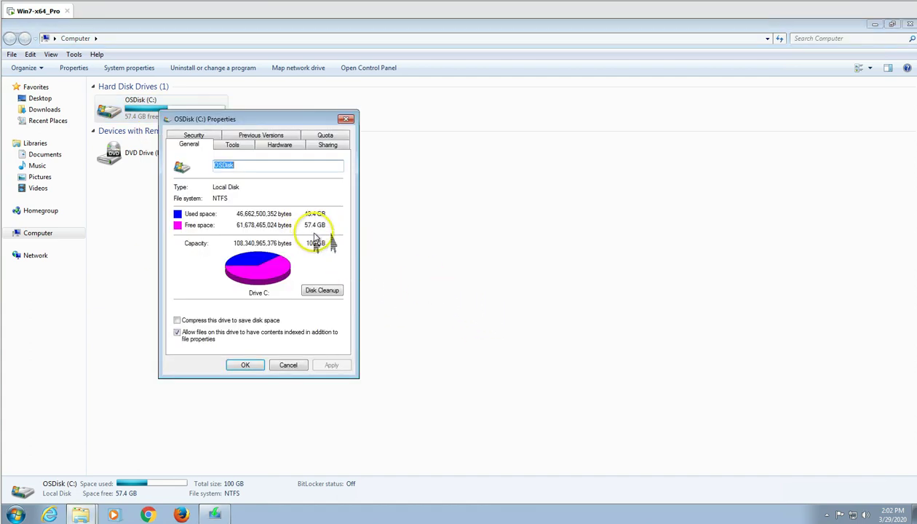
click(284, 370)
click(909, 24)
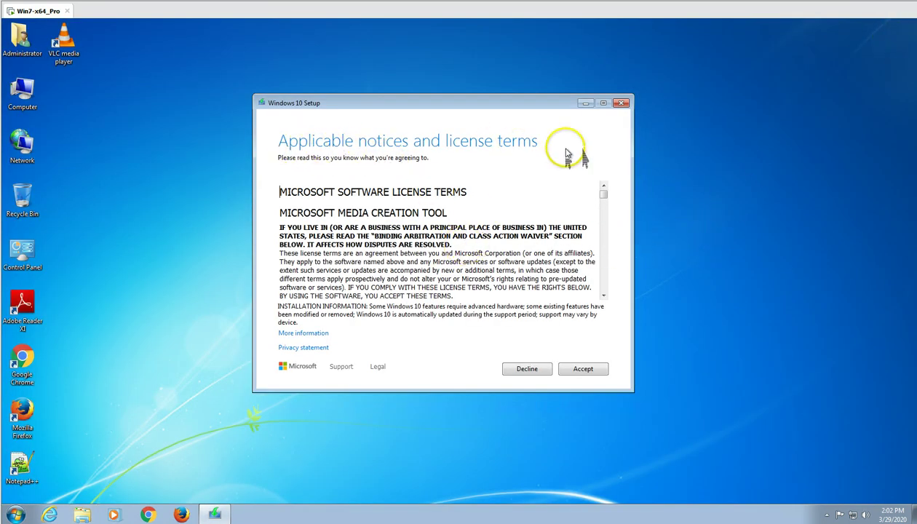
- Read to the end of the media creation tool's license terms and accept them
drag(604, 198, 608, 311)
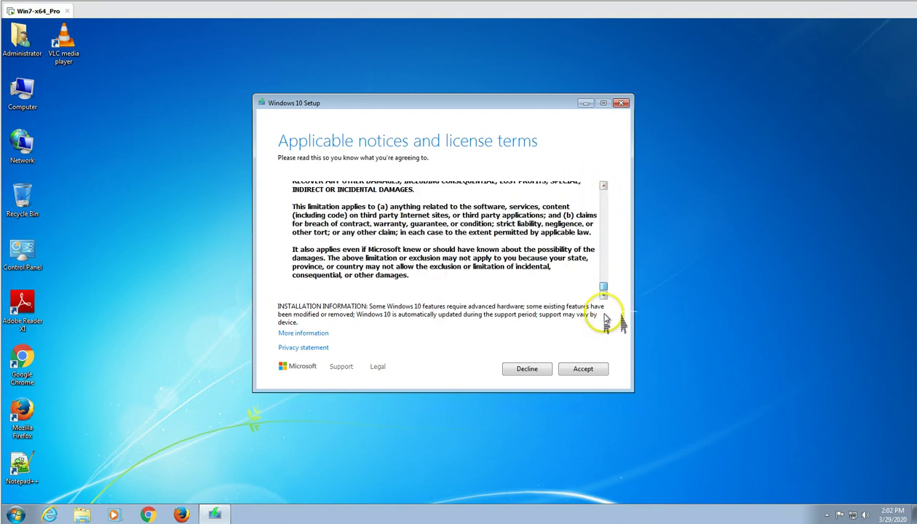
click(583, 370)
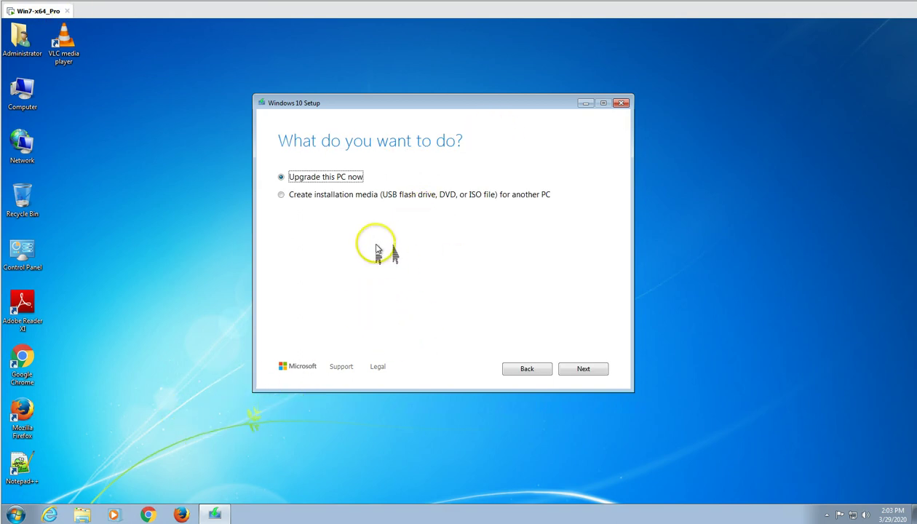
- Try to upgrade the computer with the "Upgrade this PC now" option and close Windows 10 Setup
click(321, 196)
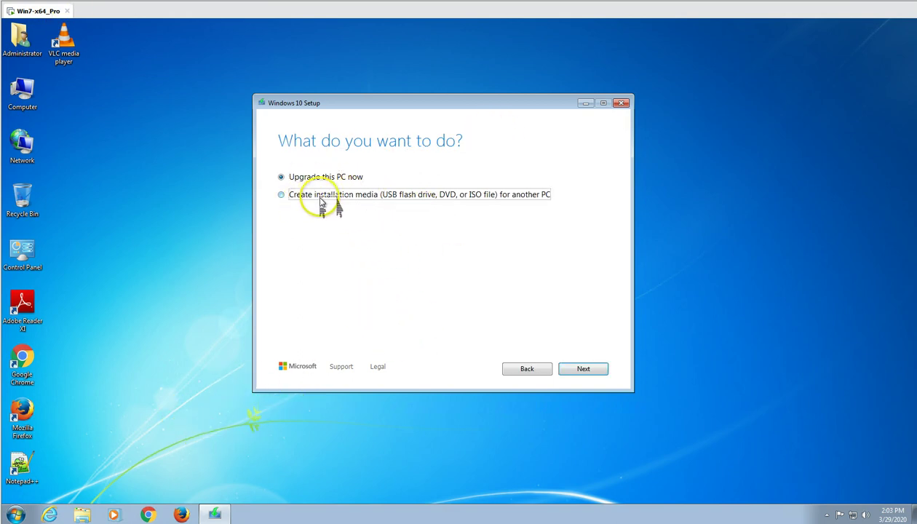
click(324, 180)
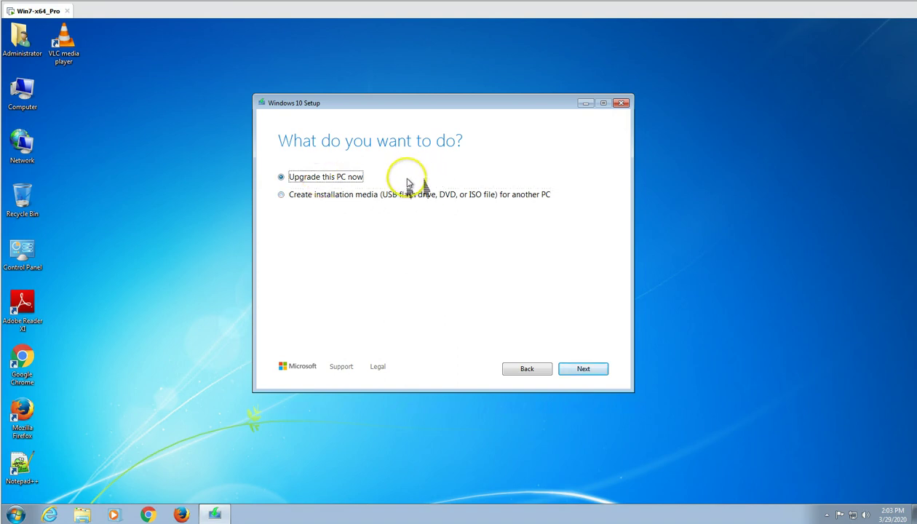
click(582, 370)
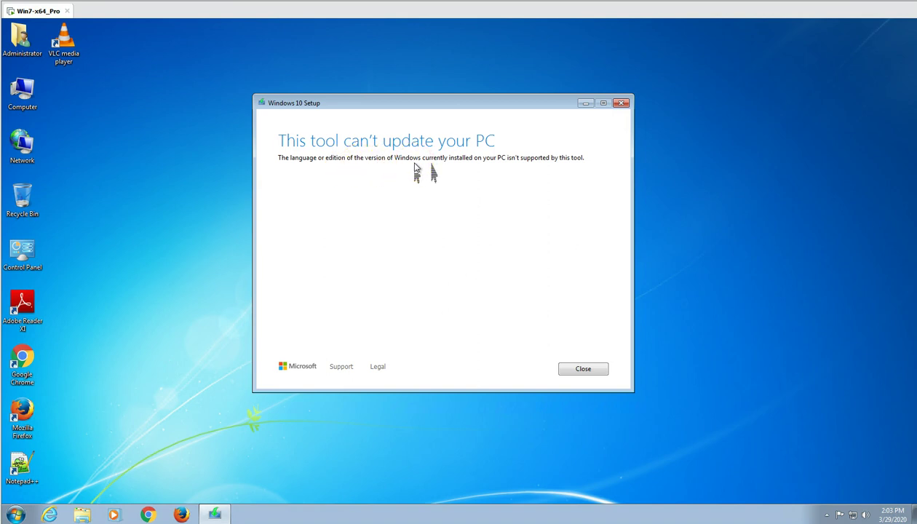
click(583, 370)
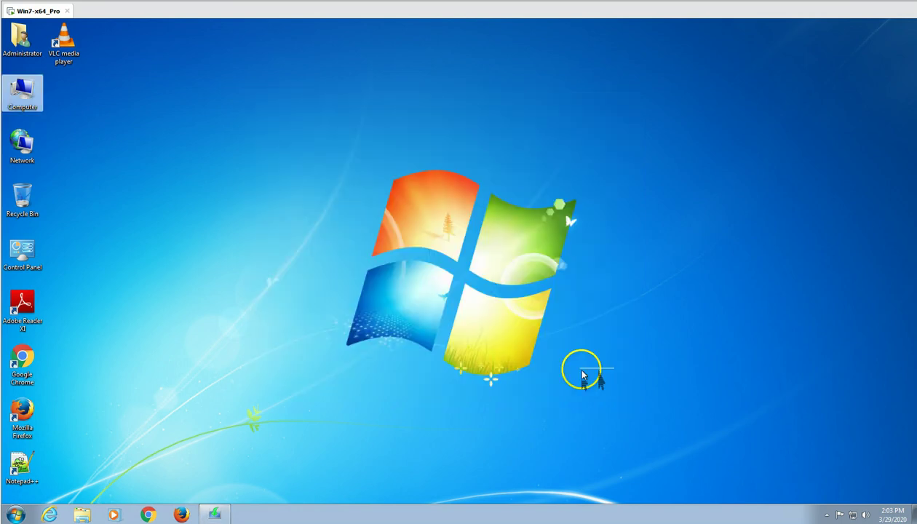
click(583, 375)
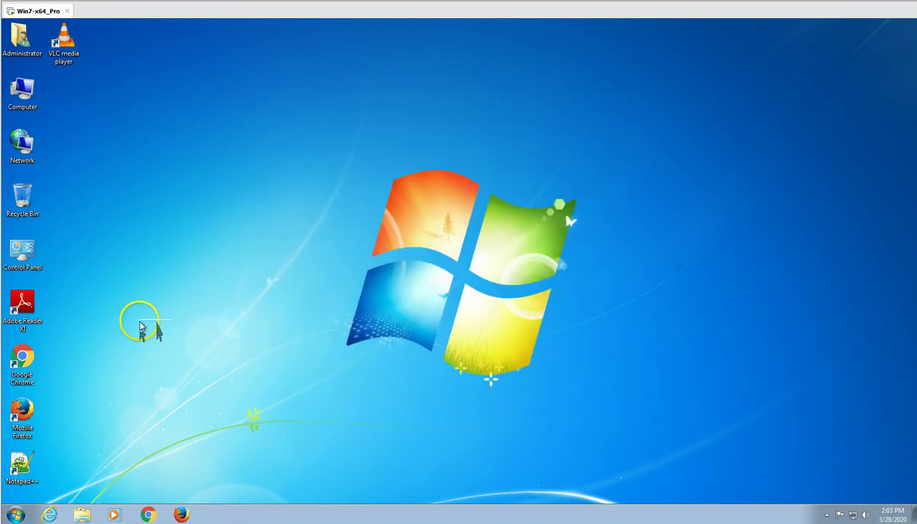
- Run MediaCreationTool1909 from the Downloads folder again, allow it to start, and close the folder window
click(83, 514)
click(45, 109)
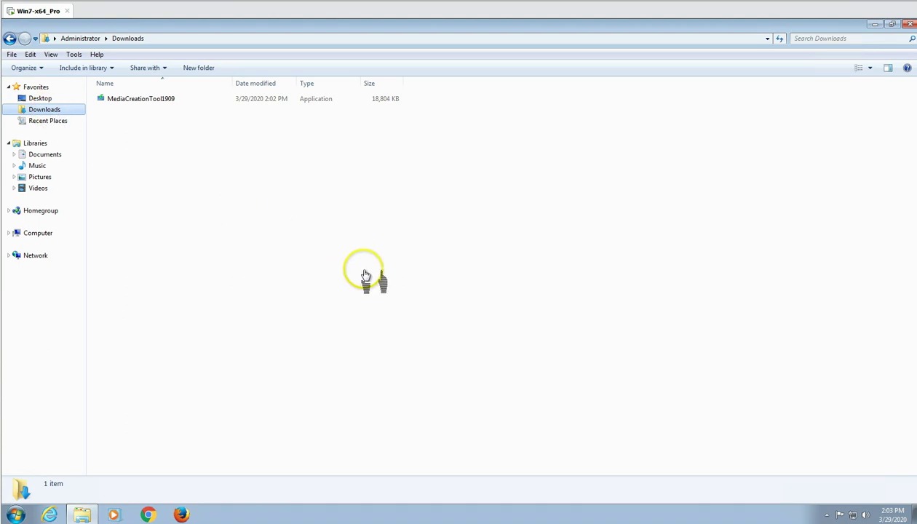
double_click(127, 99)
click(490, 277)
click(909, 24)
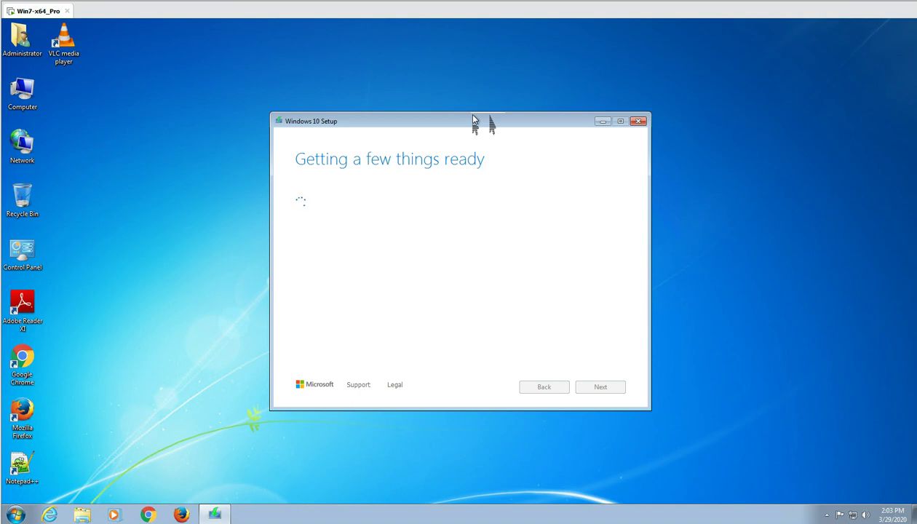
- Accept the license terms and choose to create installation media (USB flash drive, DVD, or ISO file) for another PC
click(425, 180)
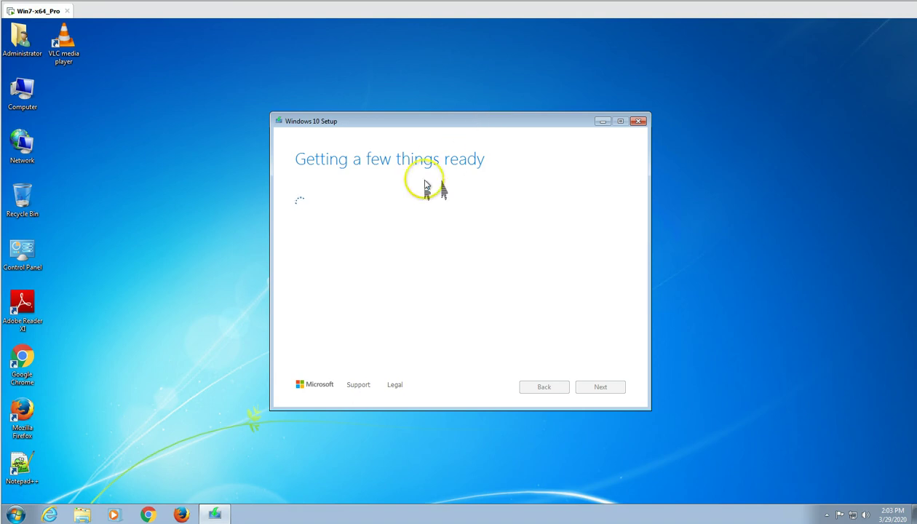
click(600, 390)
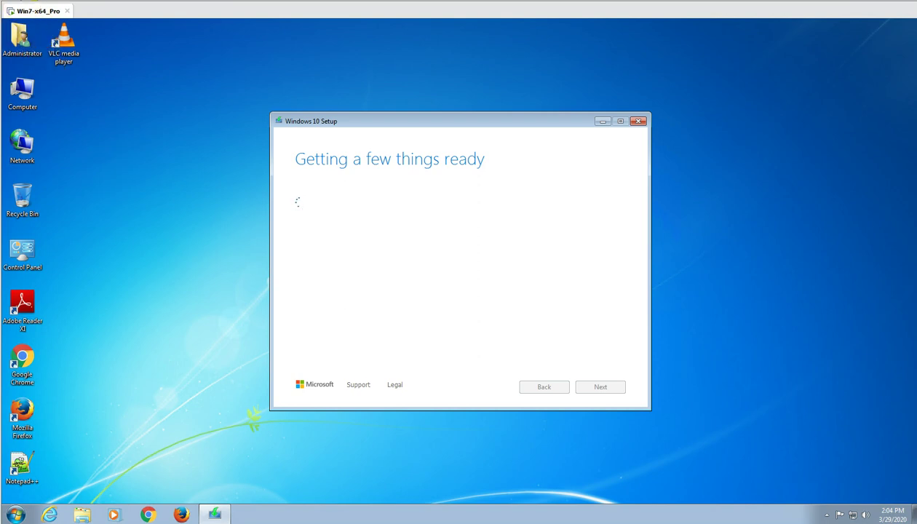
click(307, 215)
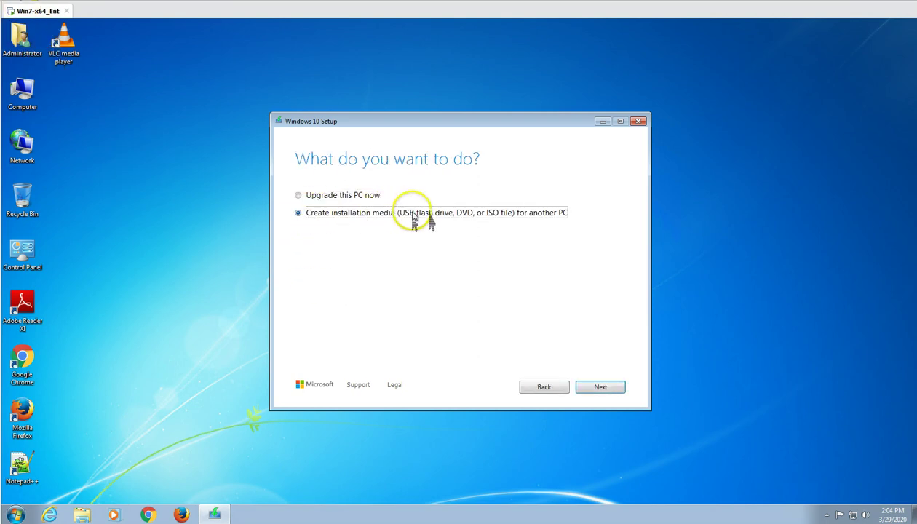
click(603, 389)
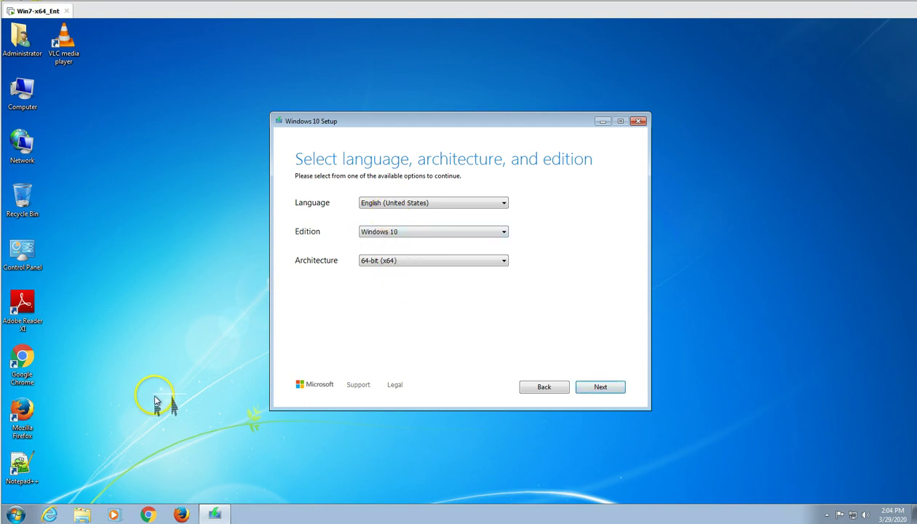
- Try the Both architecture option, settle on 64-bit (x64) with the Windows 10 edition, and continue to the media choice
click(408, 261)
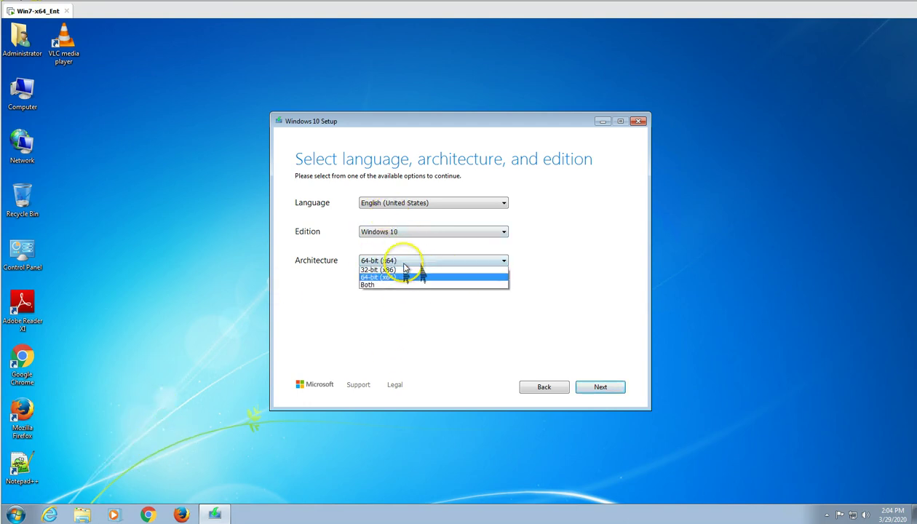
click(378, 352)
click(399, 264)
click(385, 287)
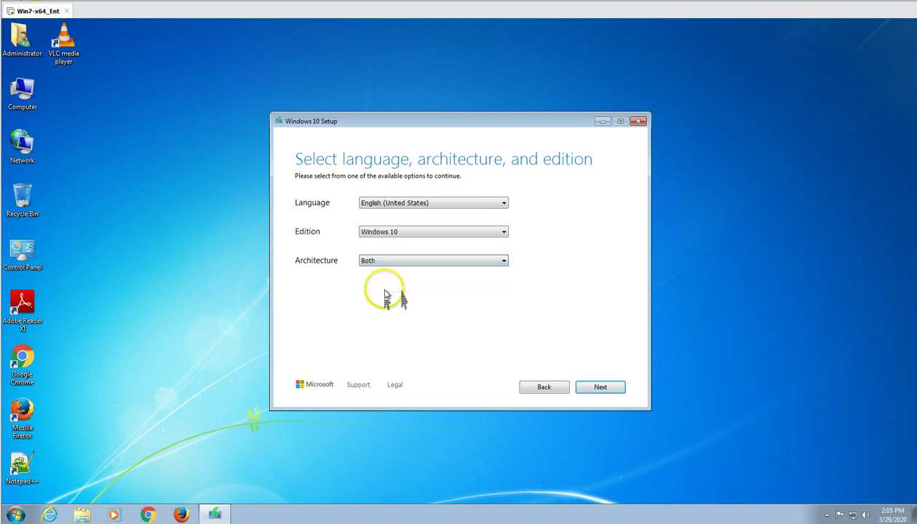
click(395, 262)
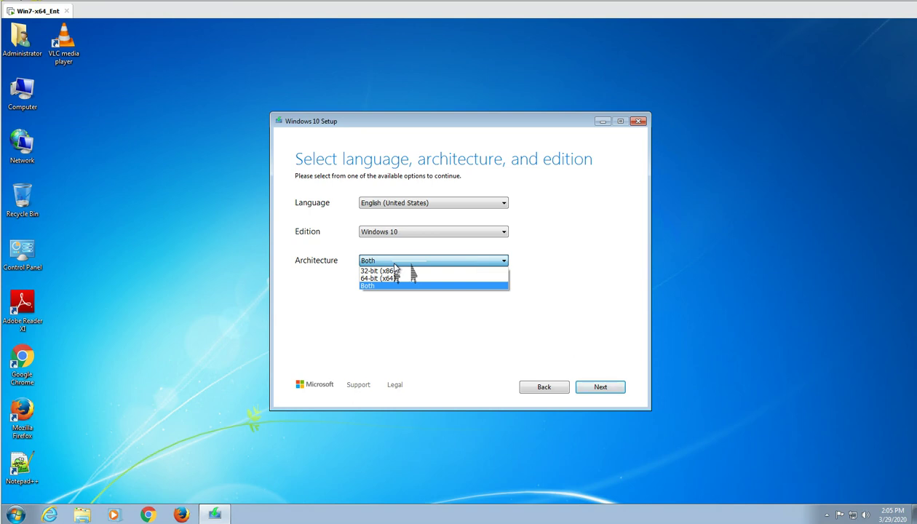
click(392, 279)
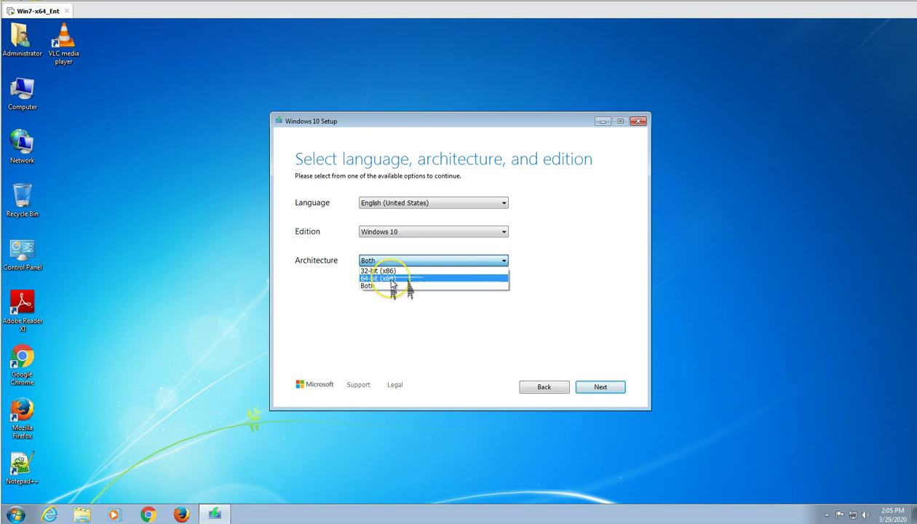
click(409, 234)
click(409, 238)
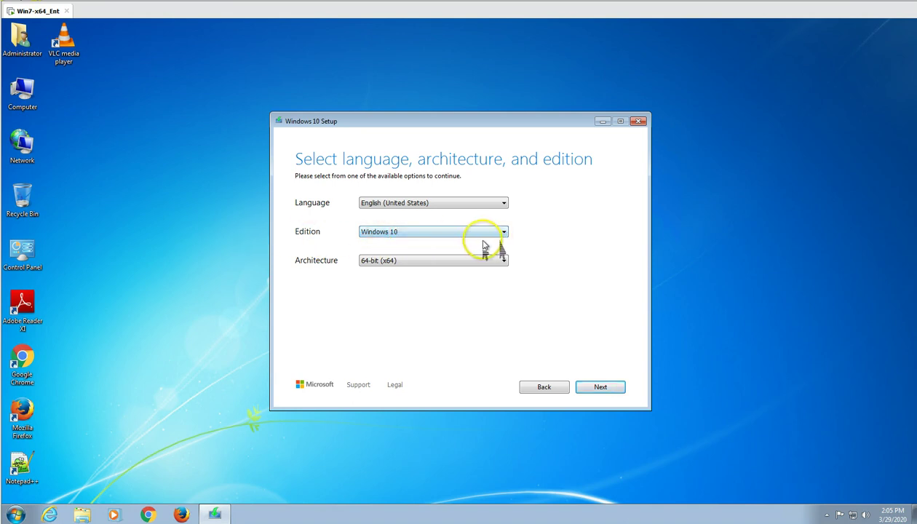
click(600, 389)
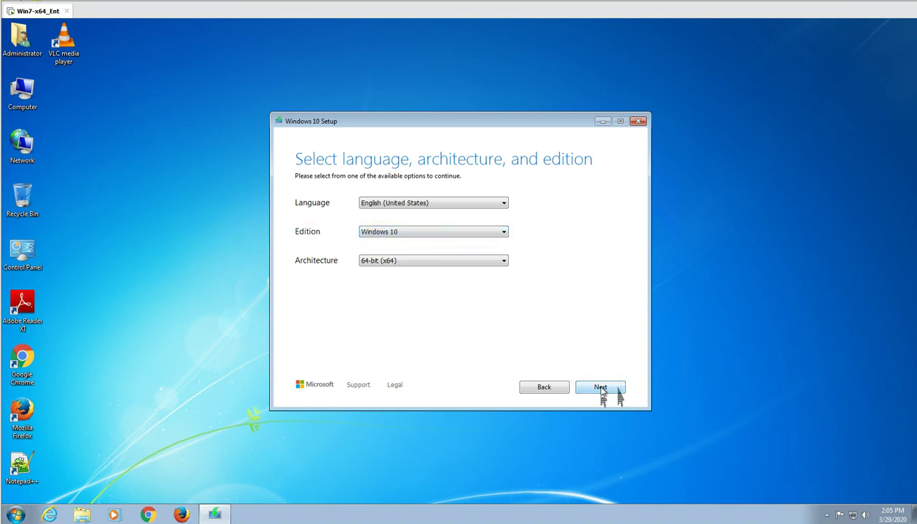
- Select the ISO file media type and save the image in Downloads as Windows10-x64
click(331, 204)
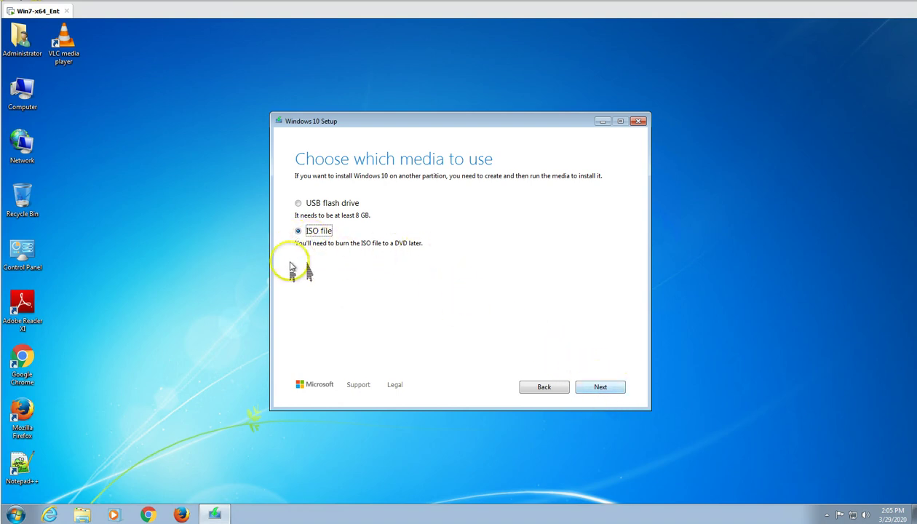
click(600, 388)
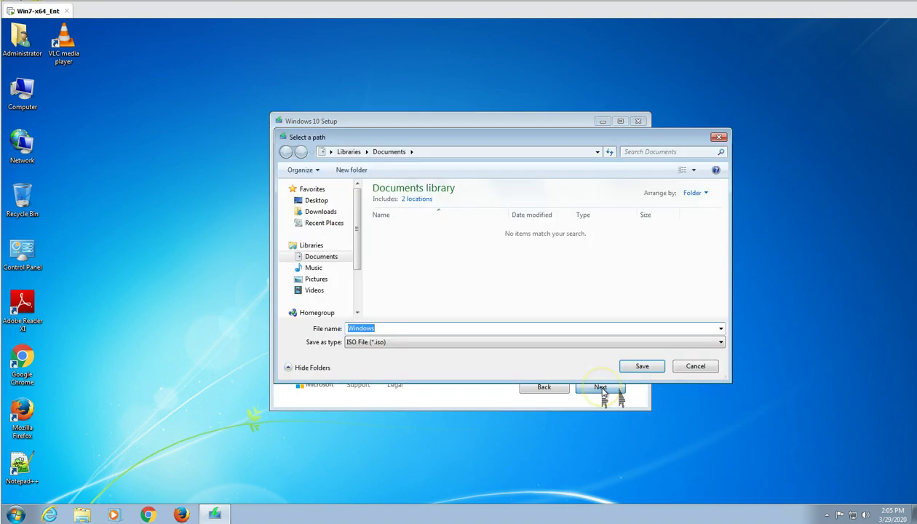
click(321, 213)
click(396, 332)
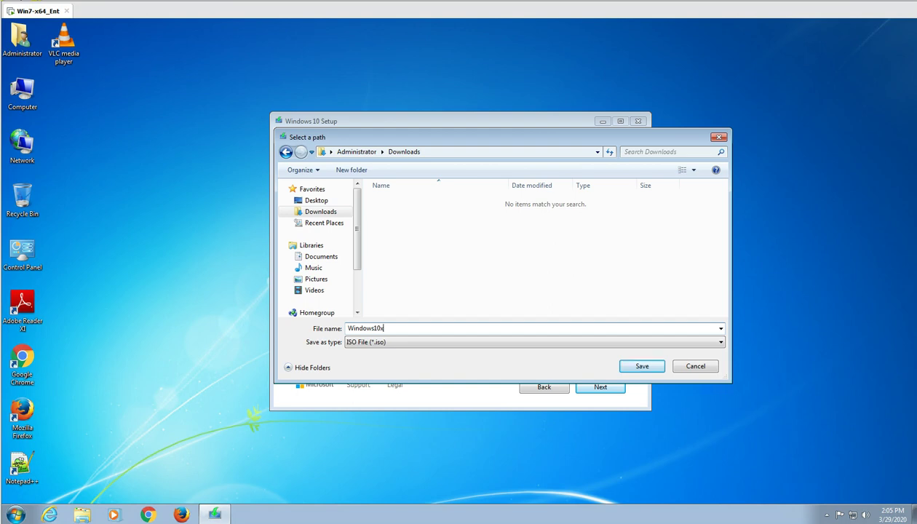
click(373, 329)
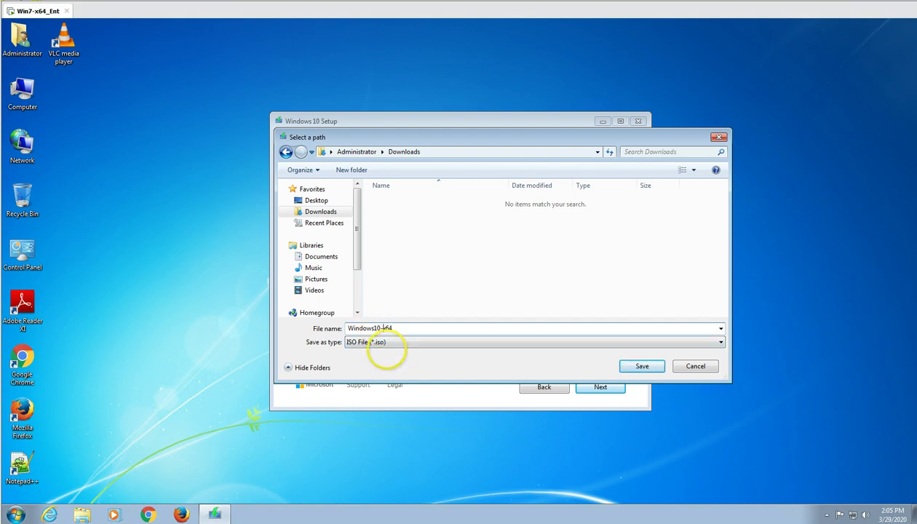
click(641, 368)
- Move the Windows 10 Setup window slightly while the ISO downloads, and finish the wizard
mouse_move(391, 126)
mouse_down()
mouse_move(351, 121)
mouse_move(391, 121)
mouse_up()
right_click(161, 186)
click(186, 213)
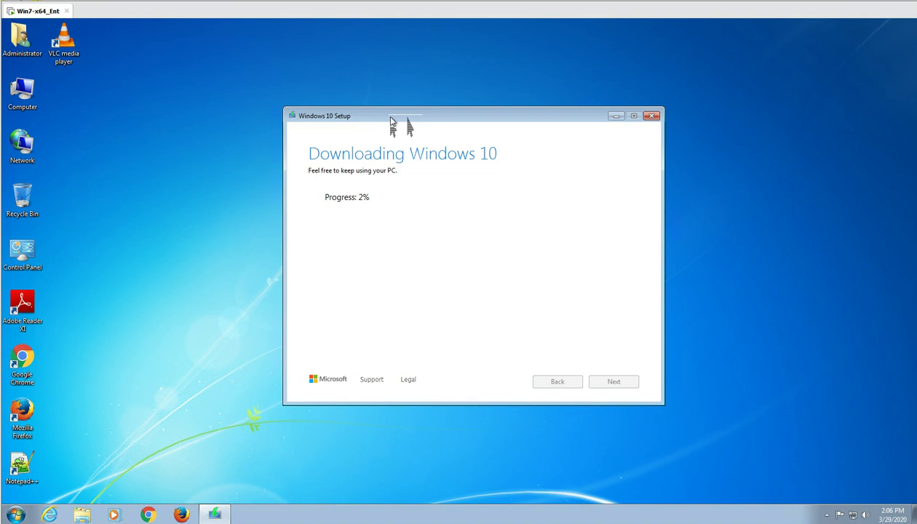
click(244, 218)
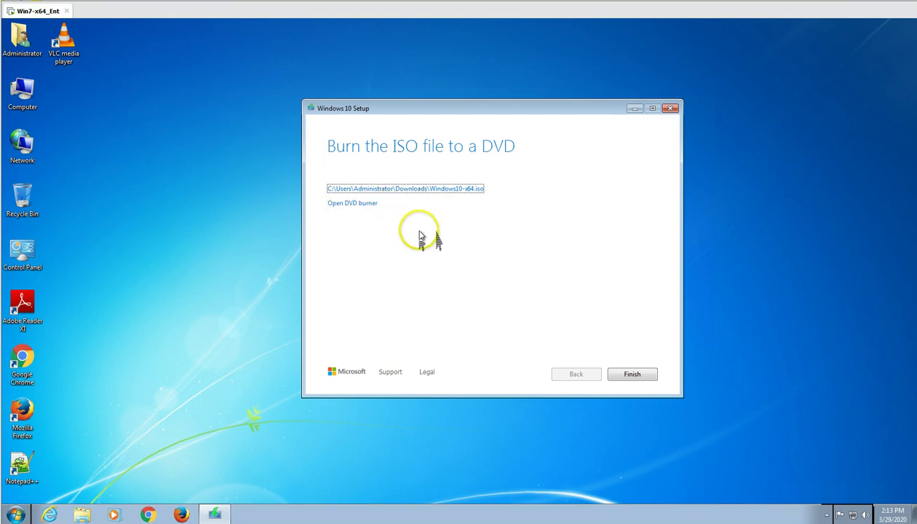
click(632, 374)
- Extract the Windows10-x64 disc image in Downloads with 7-Zip into its own Windows10-x64 folder and close the extraction report
click(80, 515)
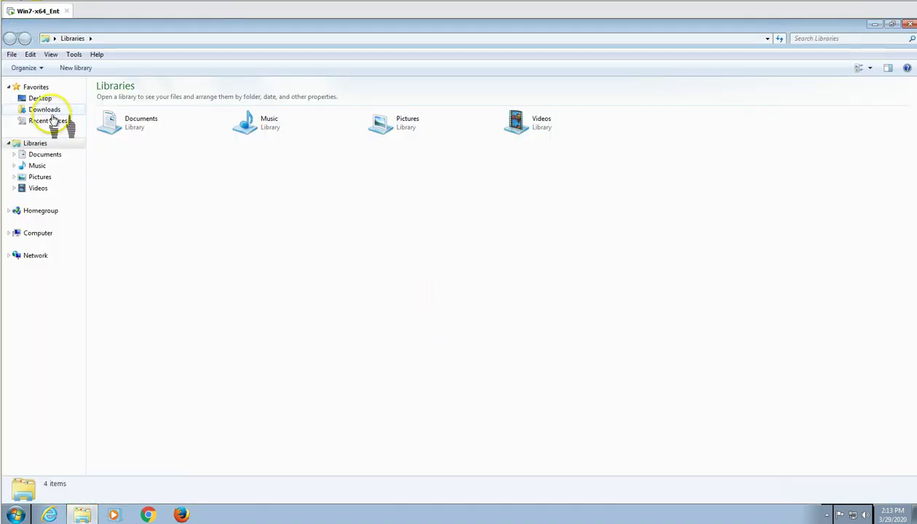
click(45, 109)
click(125, 122)
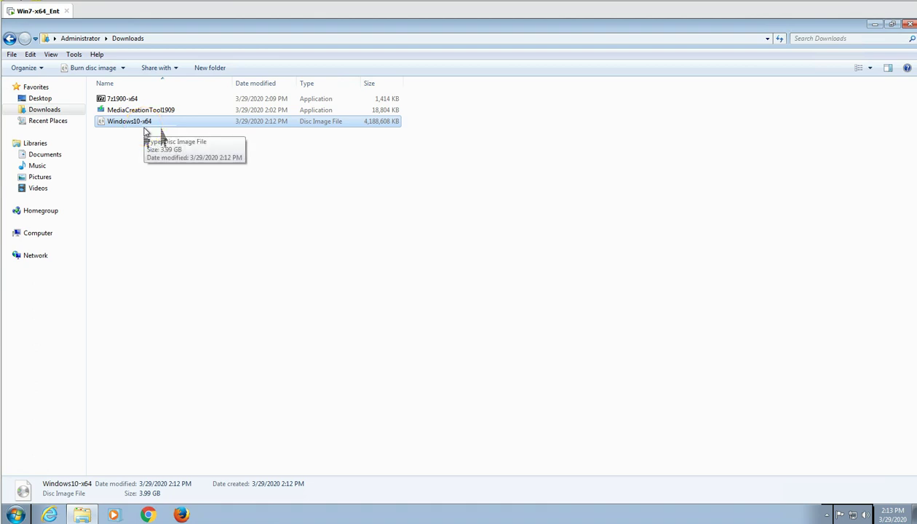
click(153, 125)
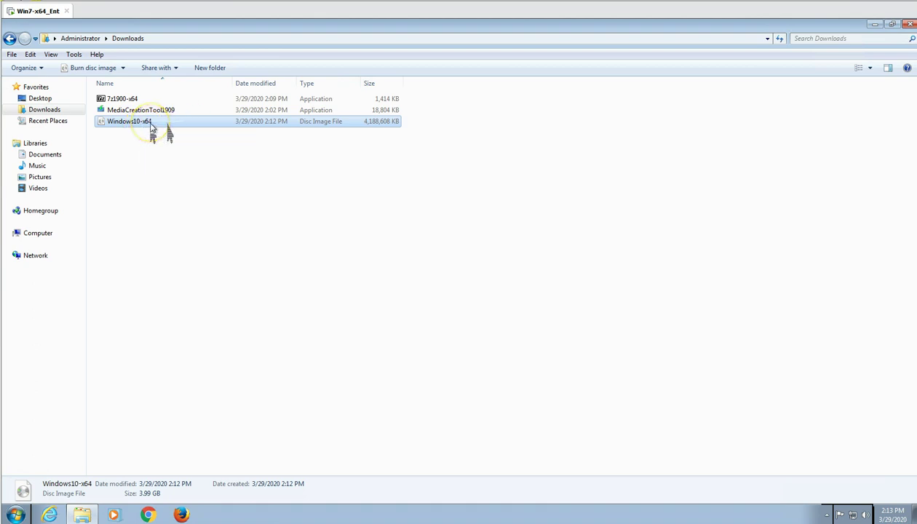
click(148, 125)
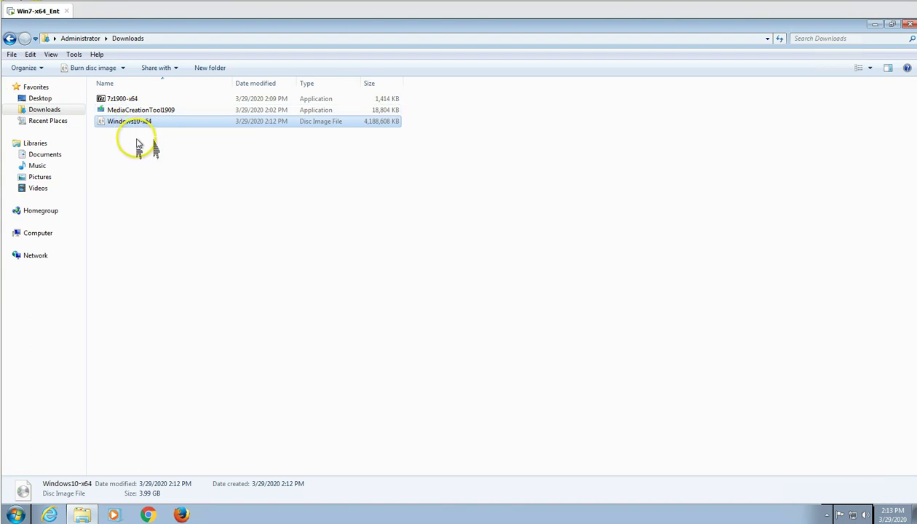
right_click(148, 125)
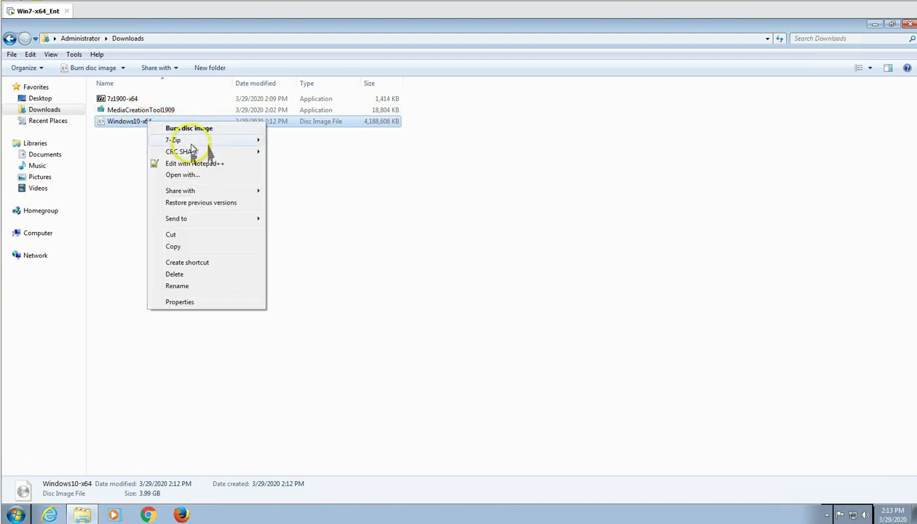
mouse_move(186, 141)
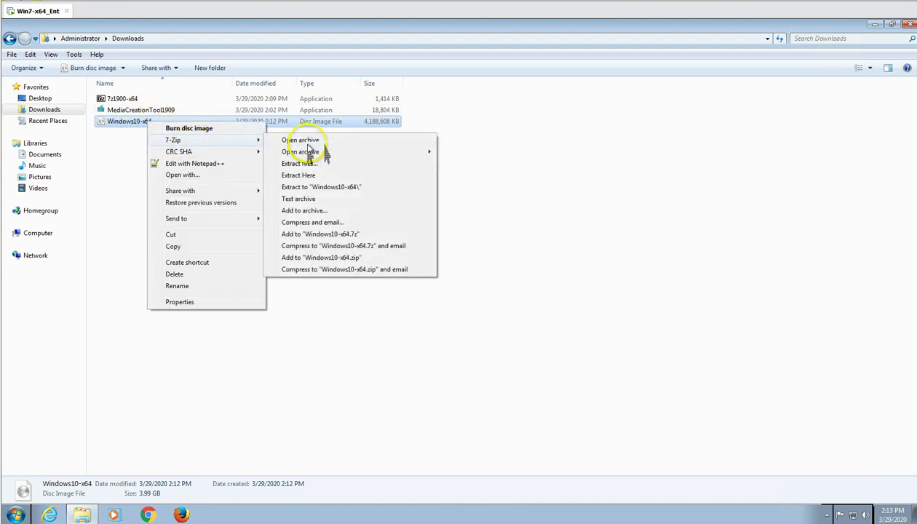
click(337, 194)
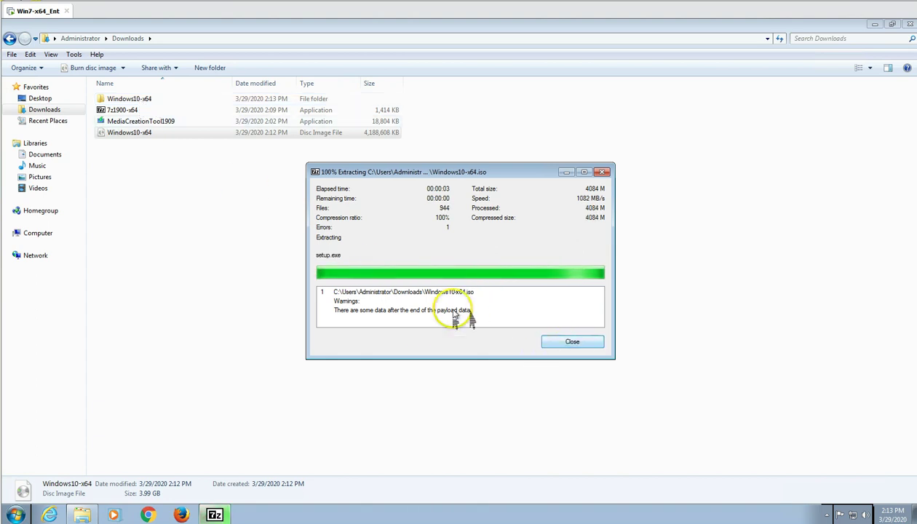
click(571, 347)
click(262, 166)
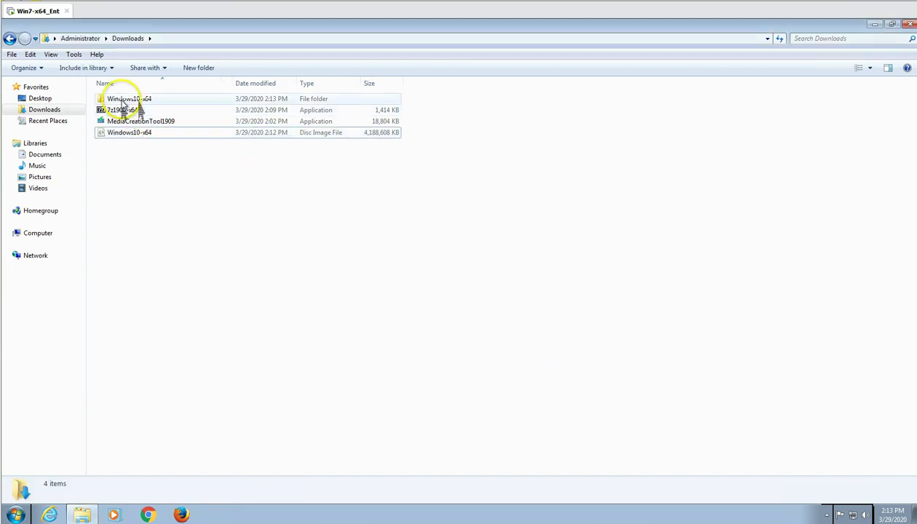
- Launch setup from the extracted Windows10-x64 folder and close the folder window
double_click(122, 100)
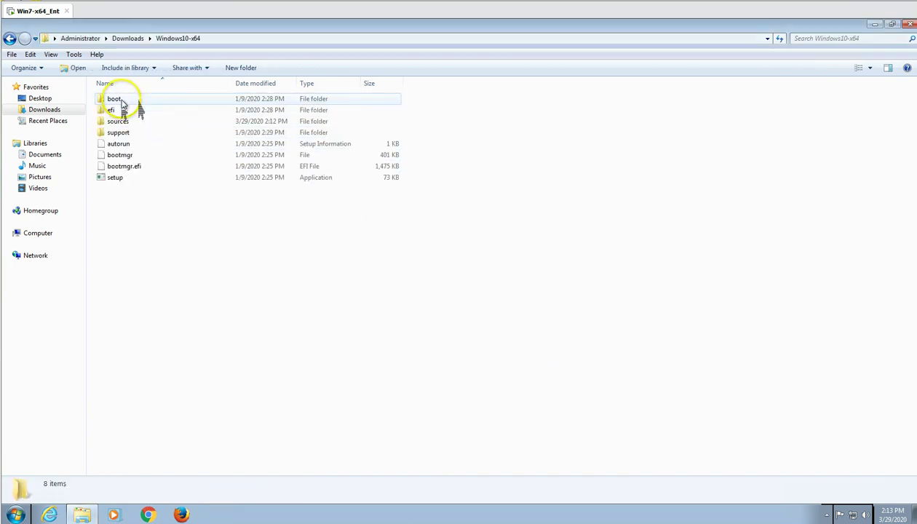
click(124, 182)
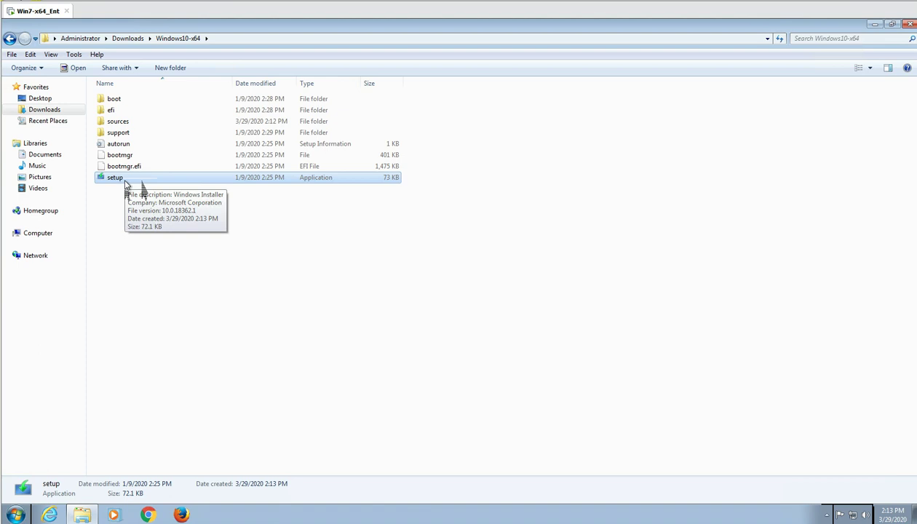
double_click(125, 182)
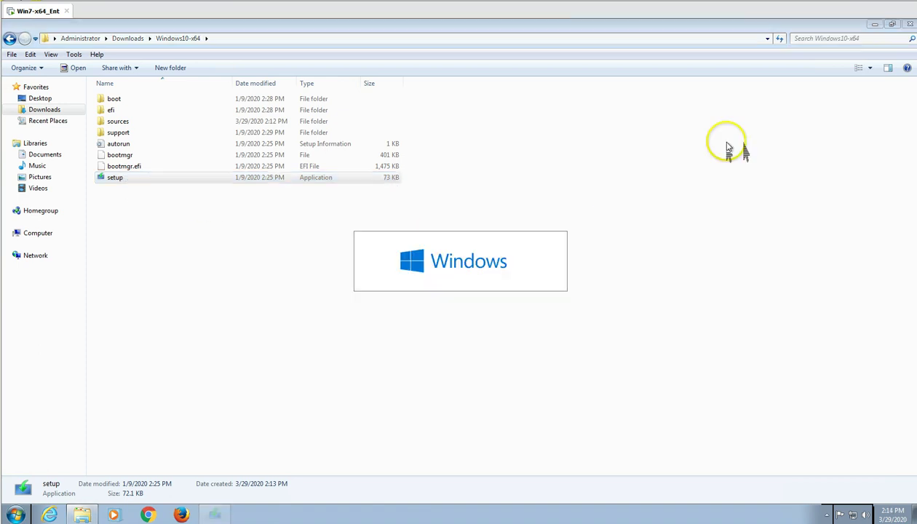
click(909, 25)
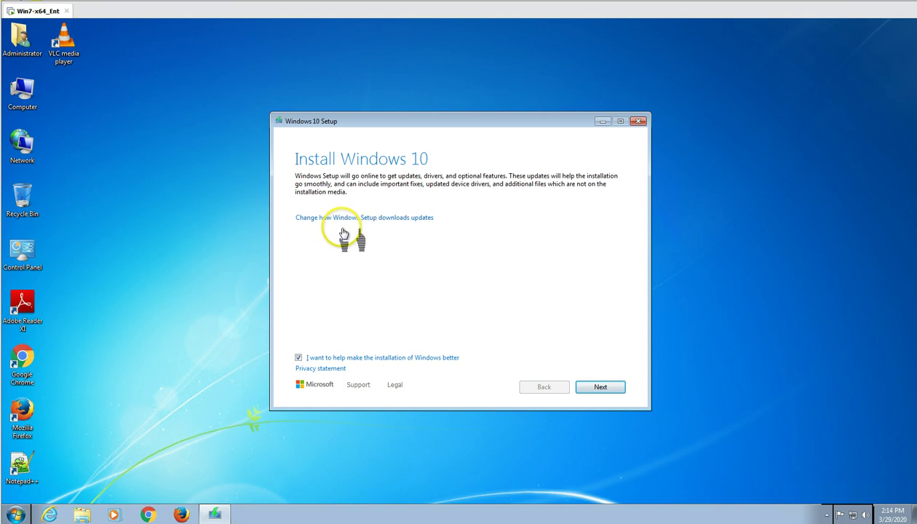
- Set Windows Setup to skip downloading updates, drivers and optional features by choosing Not right now, and continue
click(394, 221)
click(320, 239)
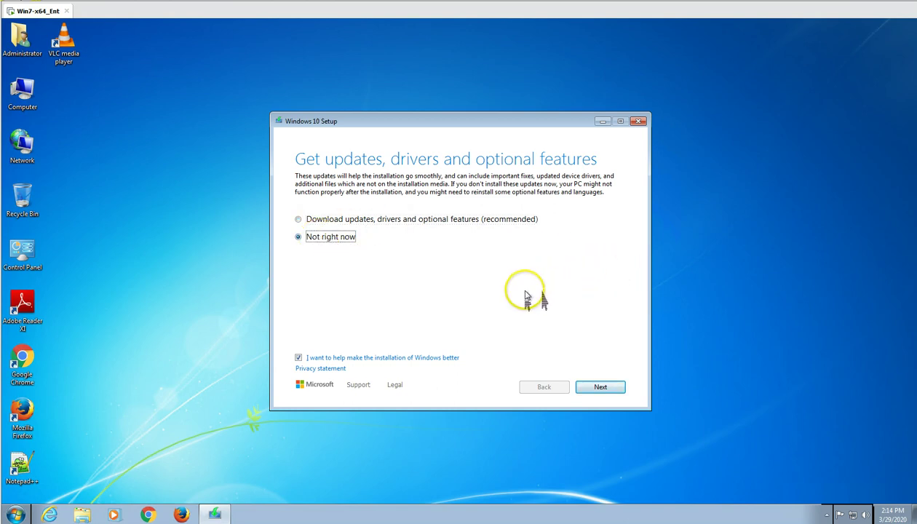
click(349, 219)
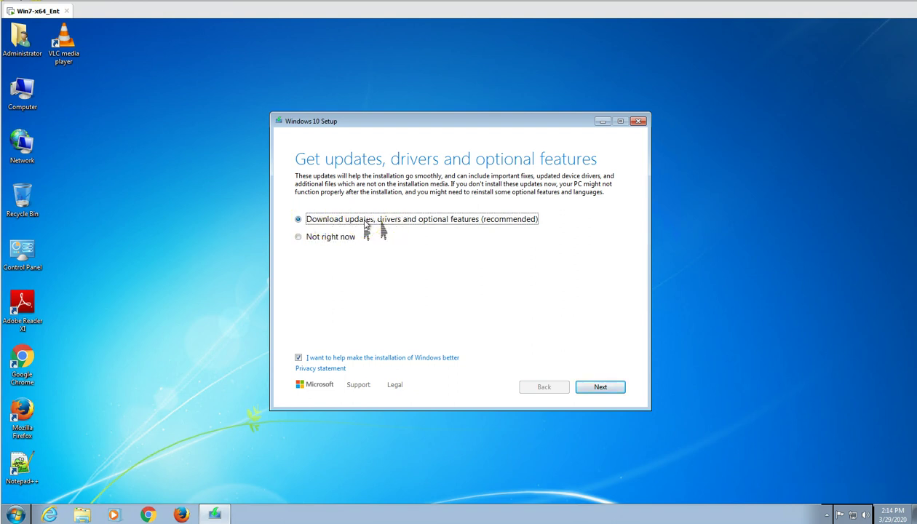
drag(371, 227, 452, 227)
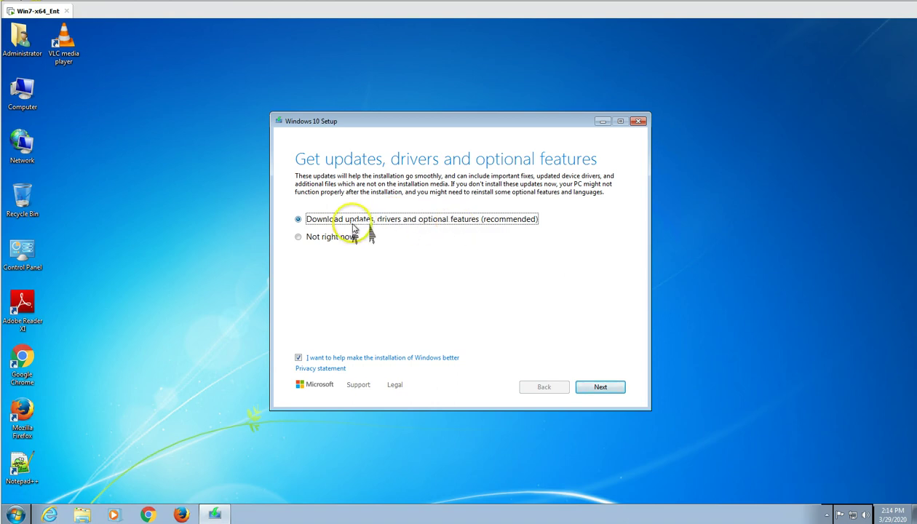
click(334, 242)
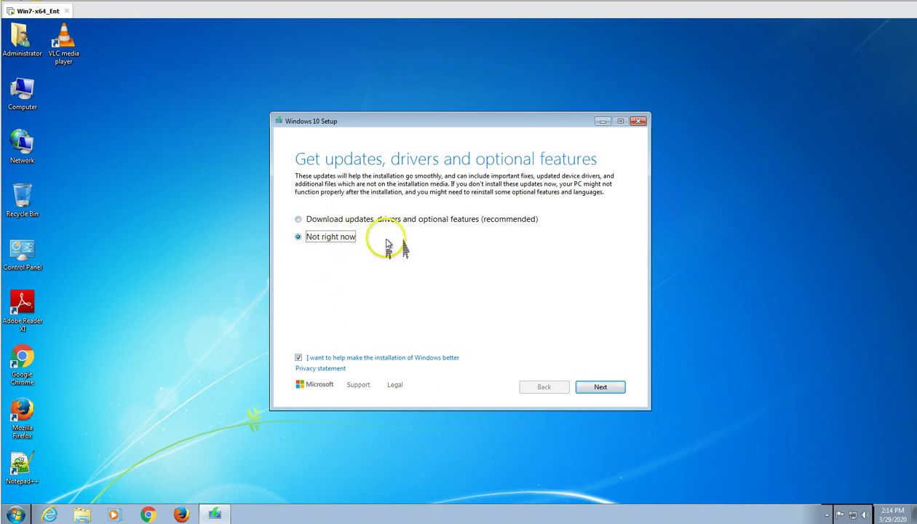
click(373, 360)
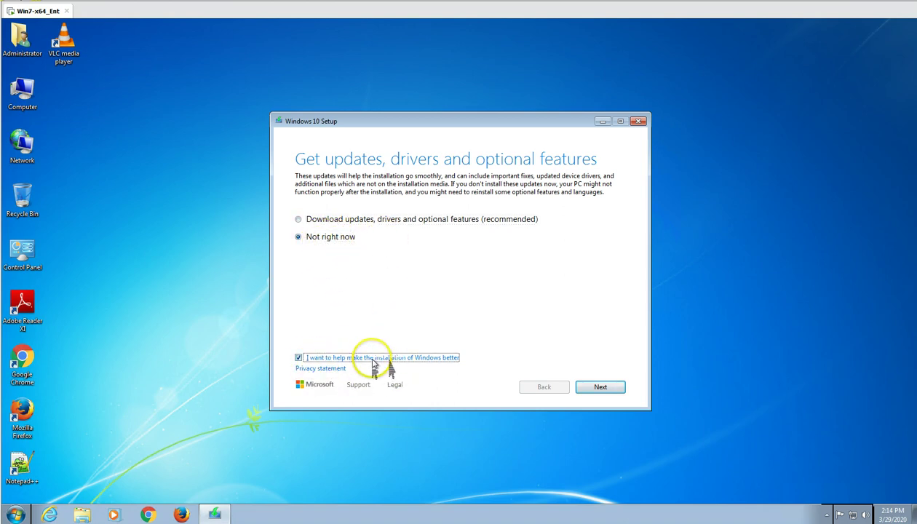
click(599, 396)
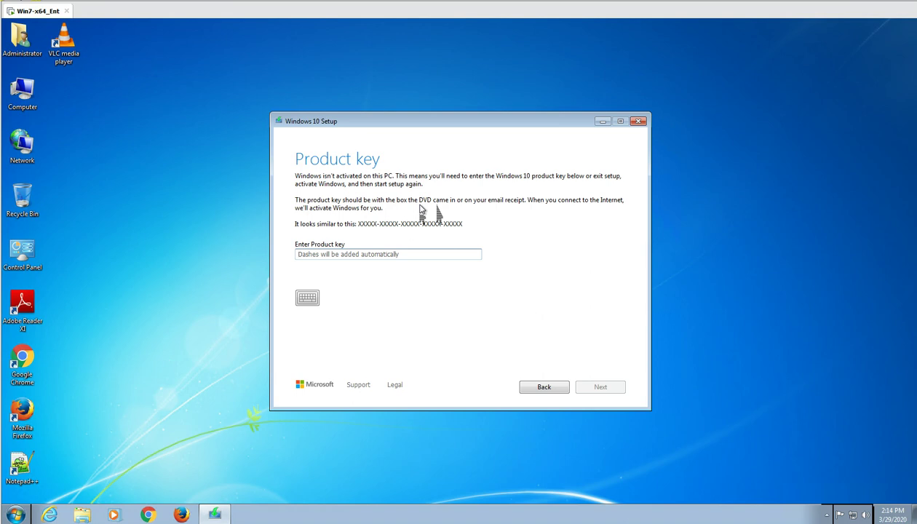
- Fill in the Windows 10 product key and accept the license terms
click(402, 254)
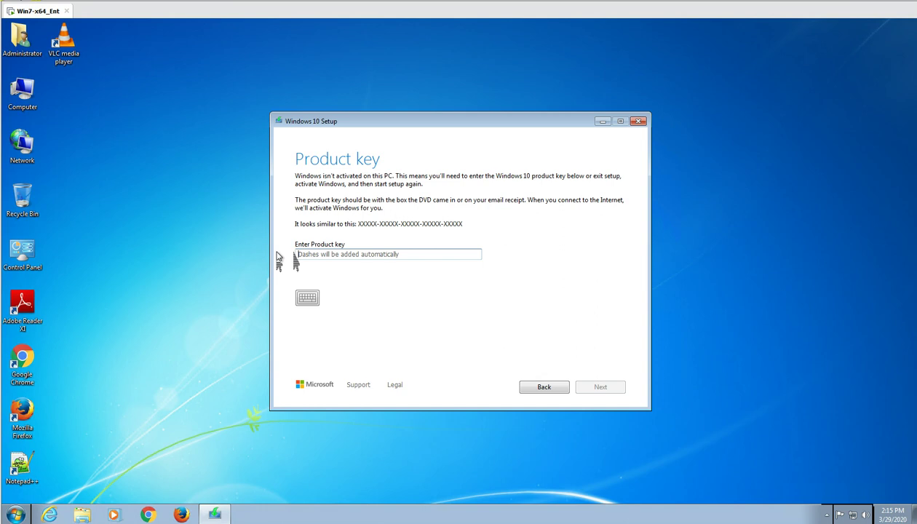
click(377, 212)
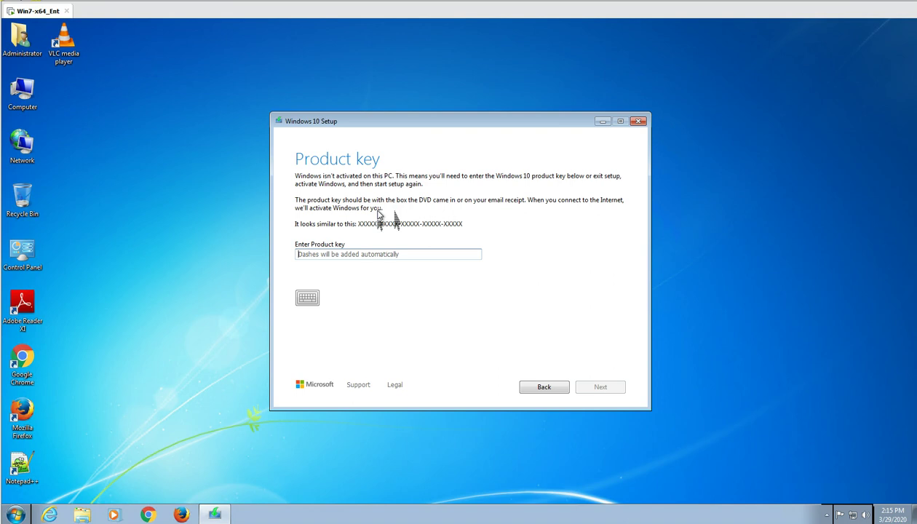
click(160, 269)
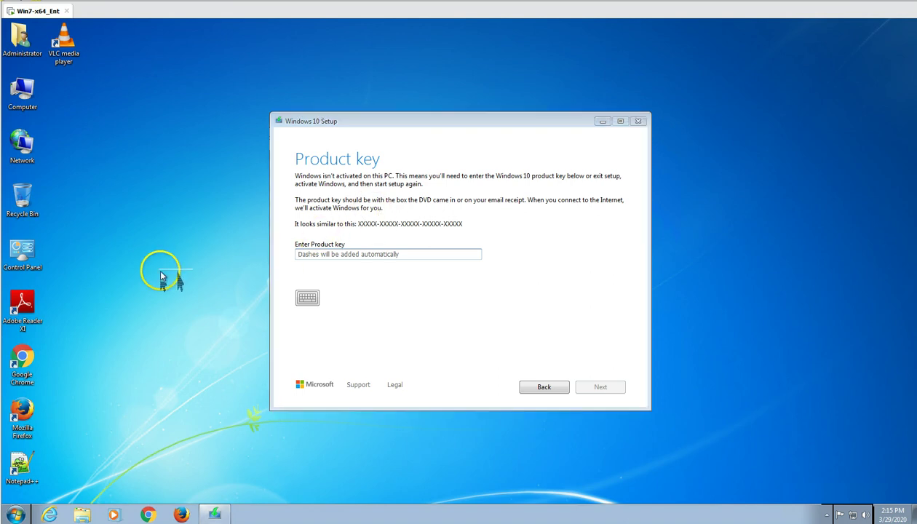
click(393, 220)
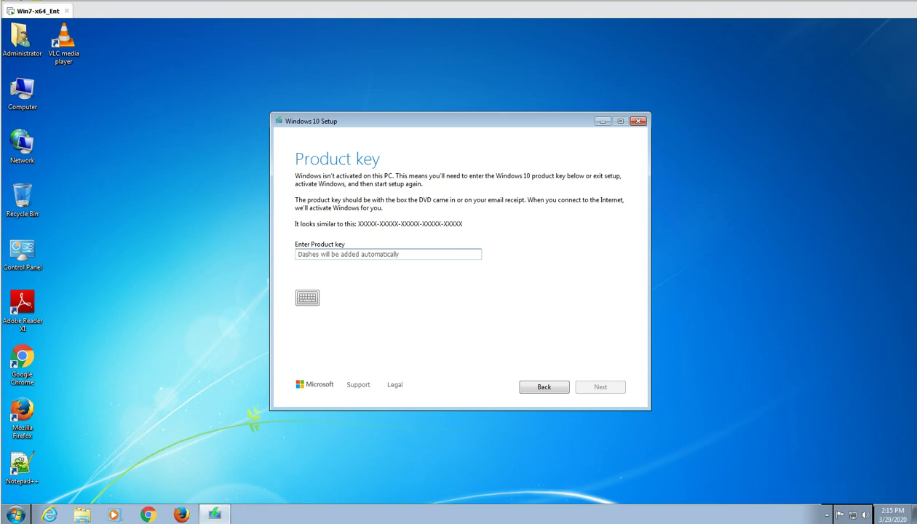
click(301, 201)
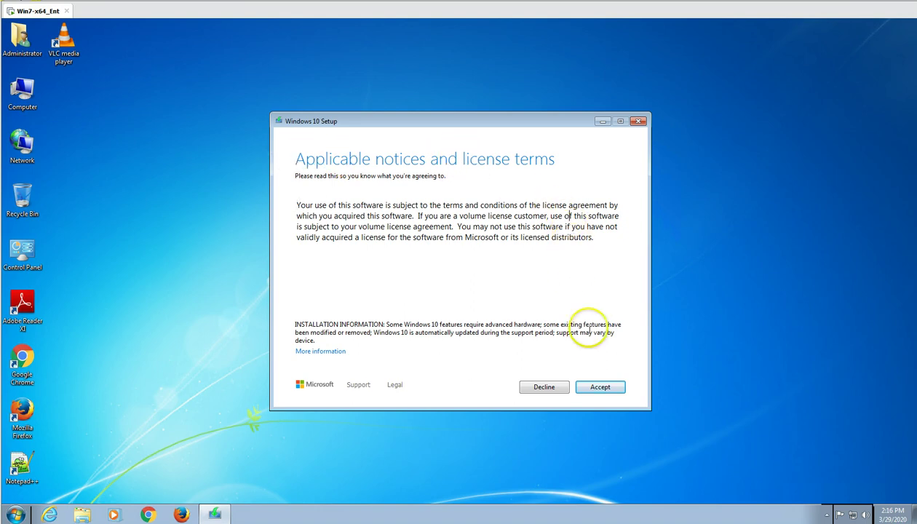
click(604, 387)
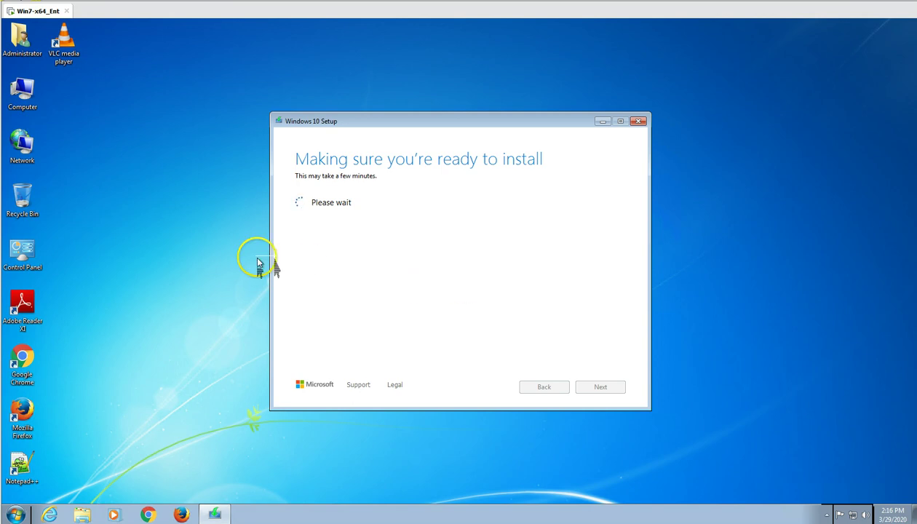
- Review the installed programs in Programs and Features, and close that window
click(167, 222)
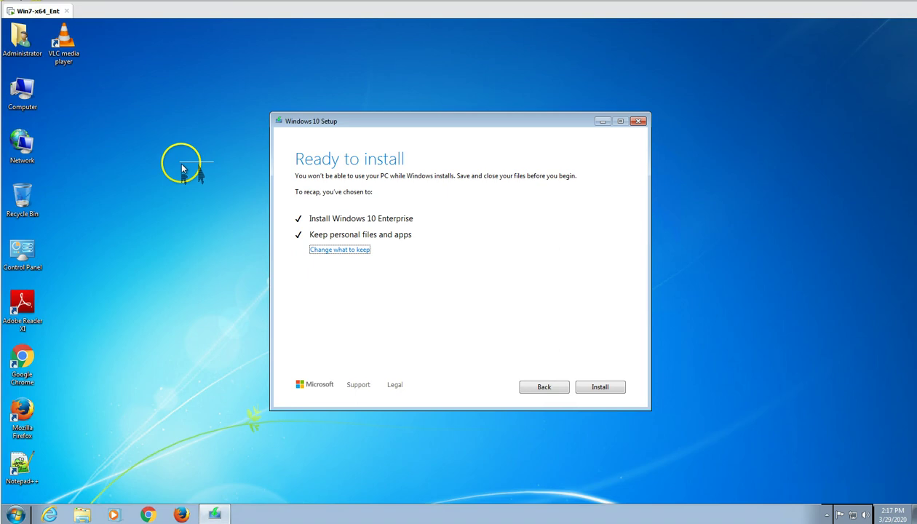
double_click(29, 253)
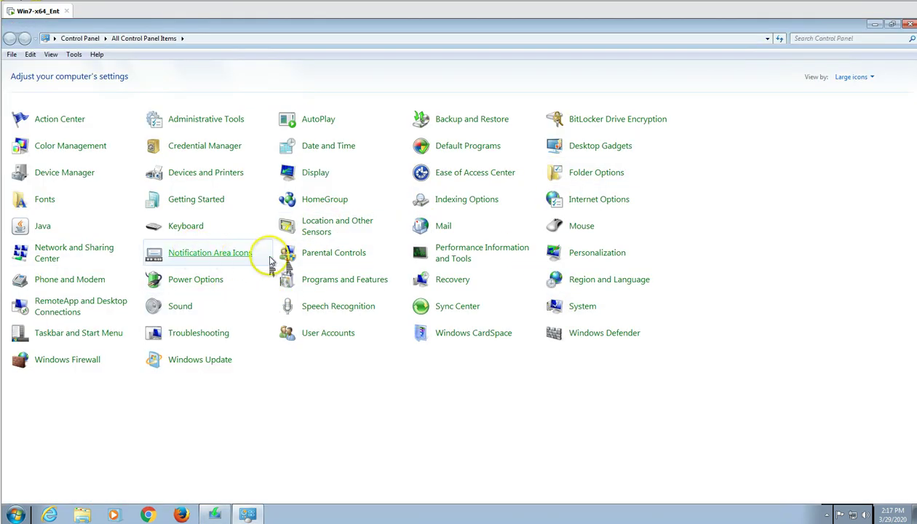
click(337, 282)
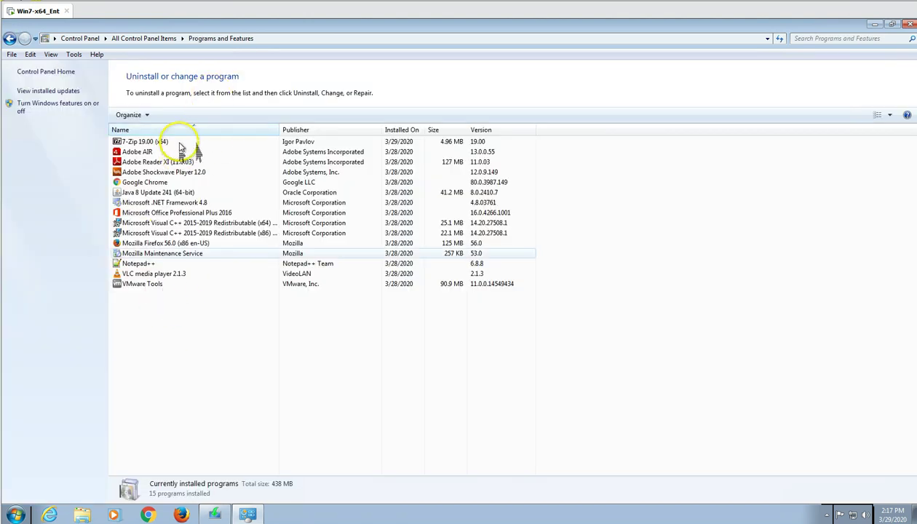
click(909, 26)
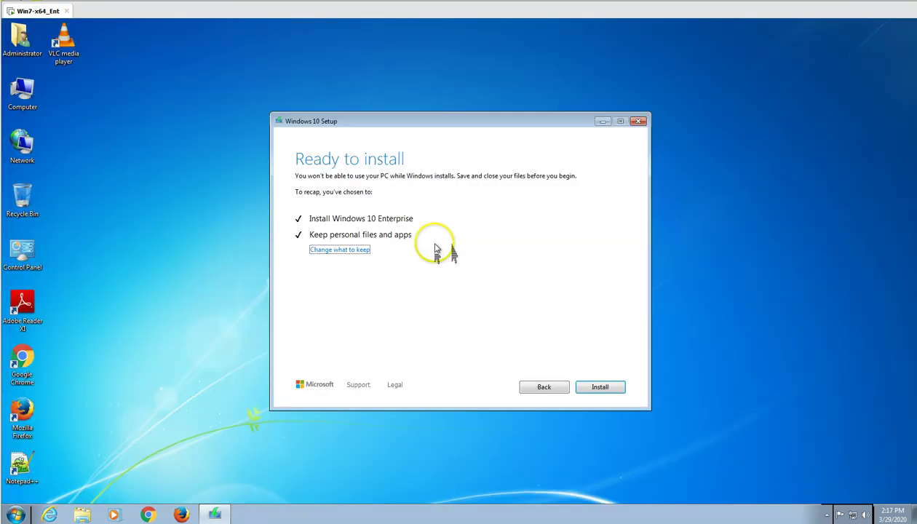
- Start installing Windows 10 Enterprise while keeping personal files and apps
click(611, 391)
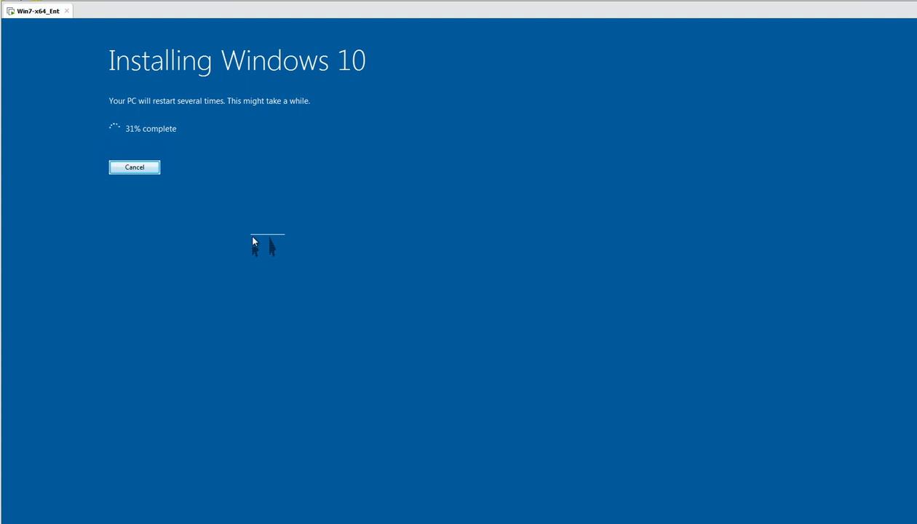
click(314, 187)
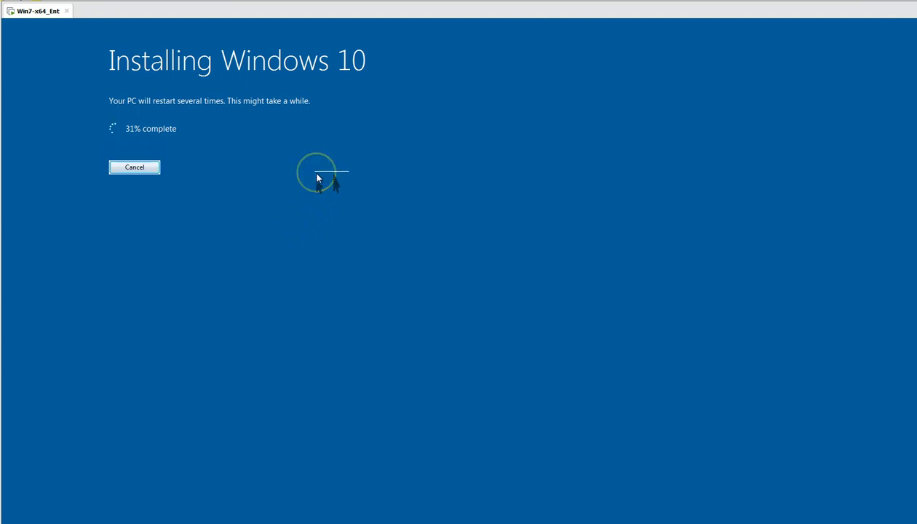
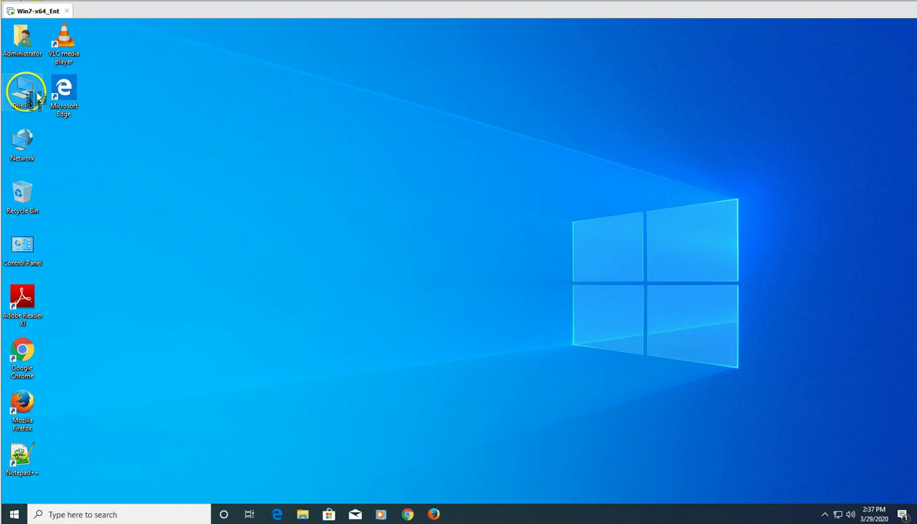
- Check the Windows edition and activation in the computer's system properties, and close them
click(72, 218)
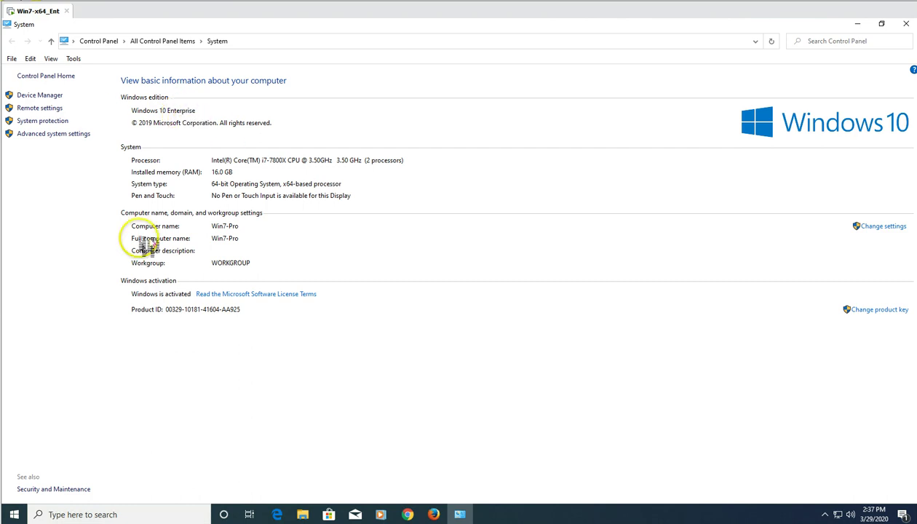
click(908, 25)
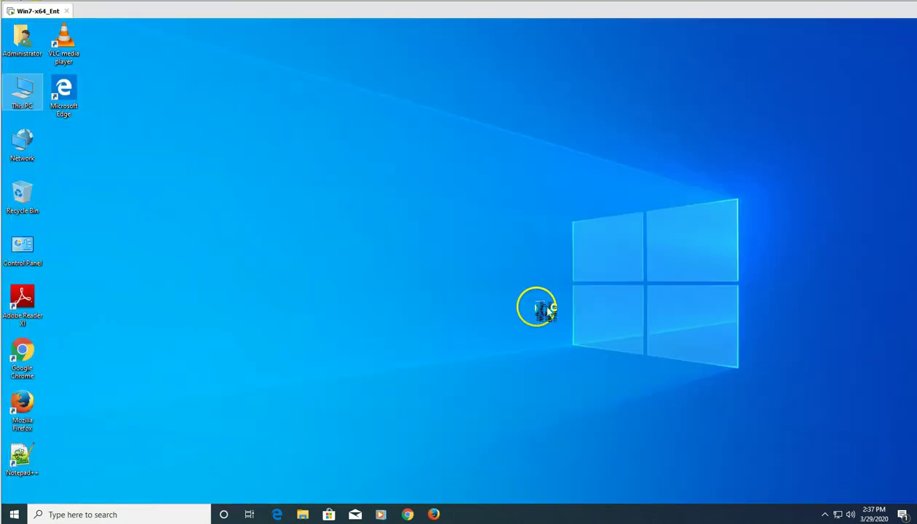
- Look through This PC and the OSDisk (C:) drive for the Windows.old folder
double_click(40, 104)
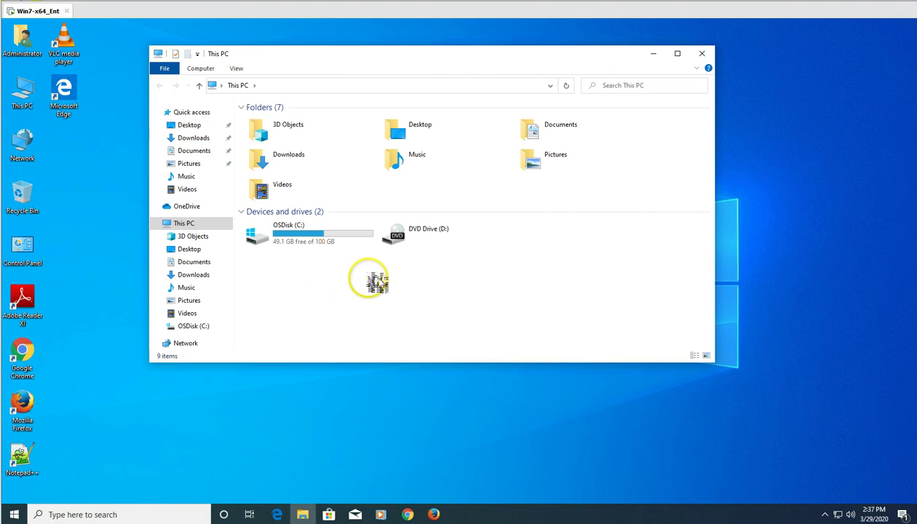
click(335, 237)
double_click(335, 237)
click(279, 201)
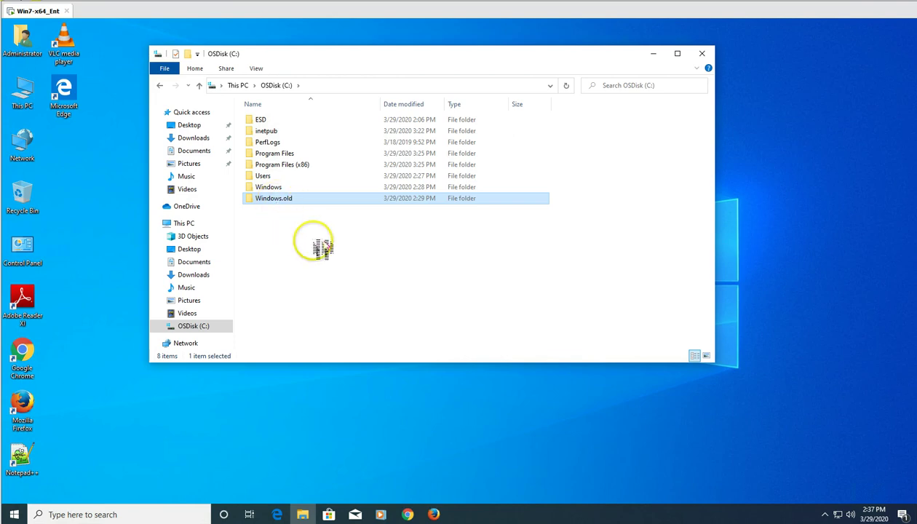
click(172, 225)
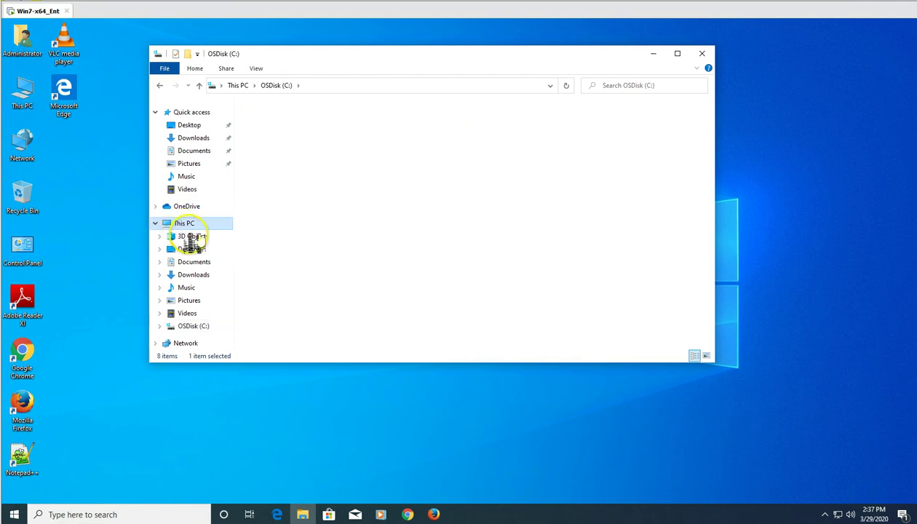
click(320, 309)
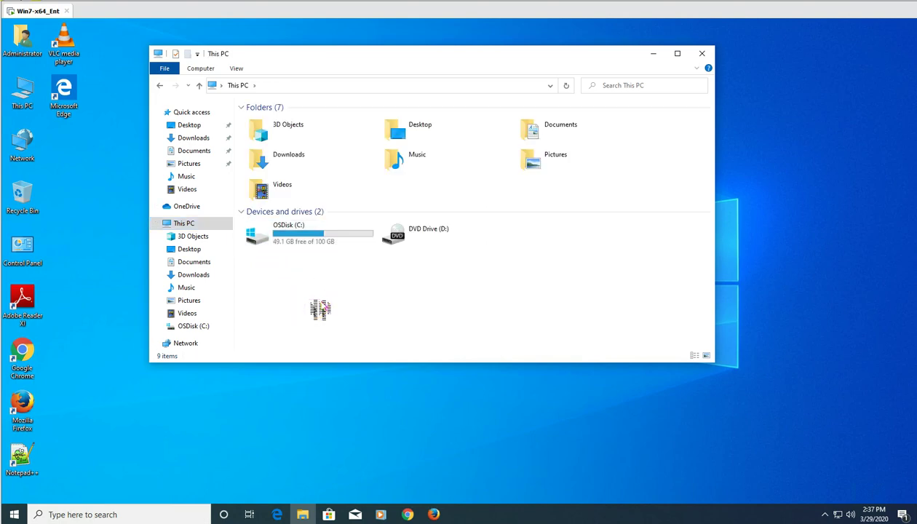
double_click(295, 237)
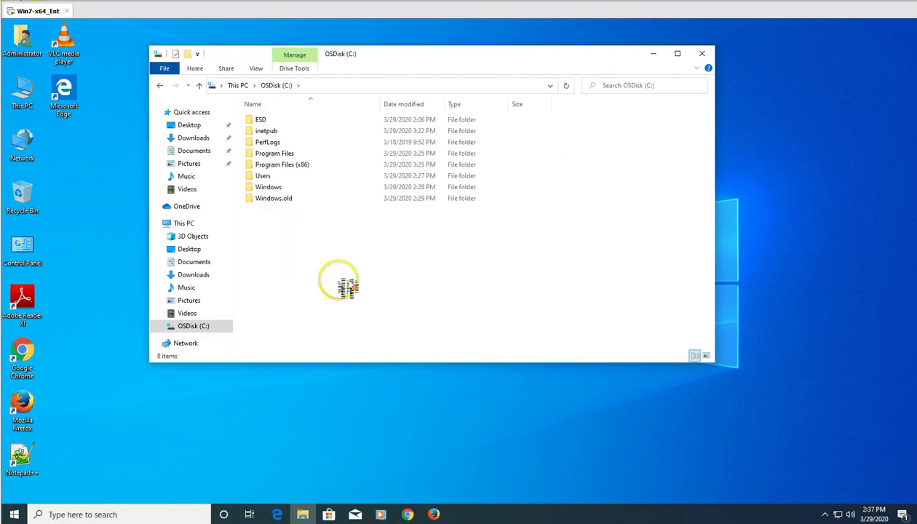
click(275, 201)
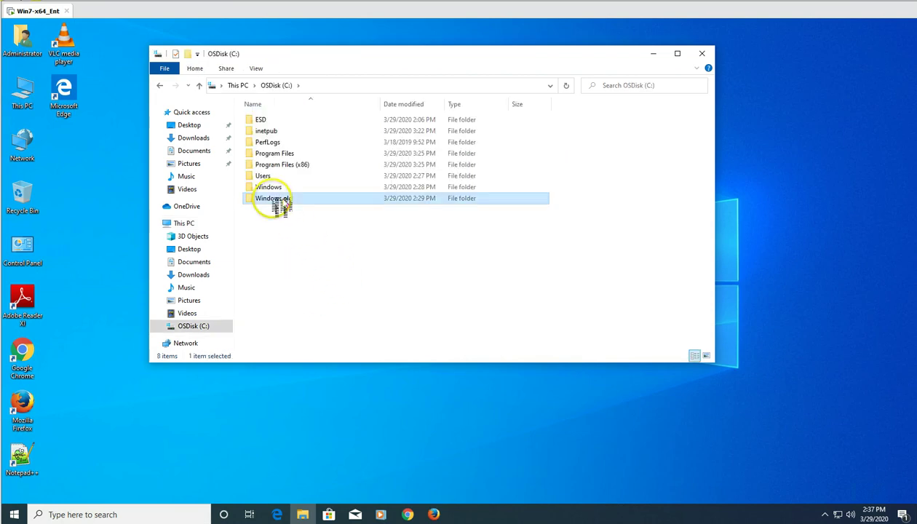
click(298, 281)
click(123, 430)
- Open a maximized Windows Settings window and examine the Go back to Windows 7 option under Update & Security's Recovery
click(22, 511)
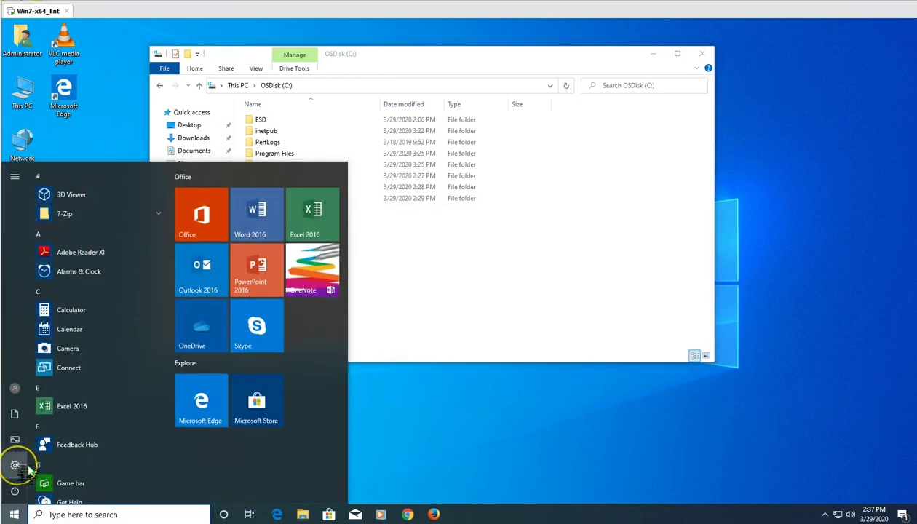
mouse_move(18, 463)
click(51, 466)
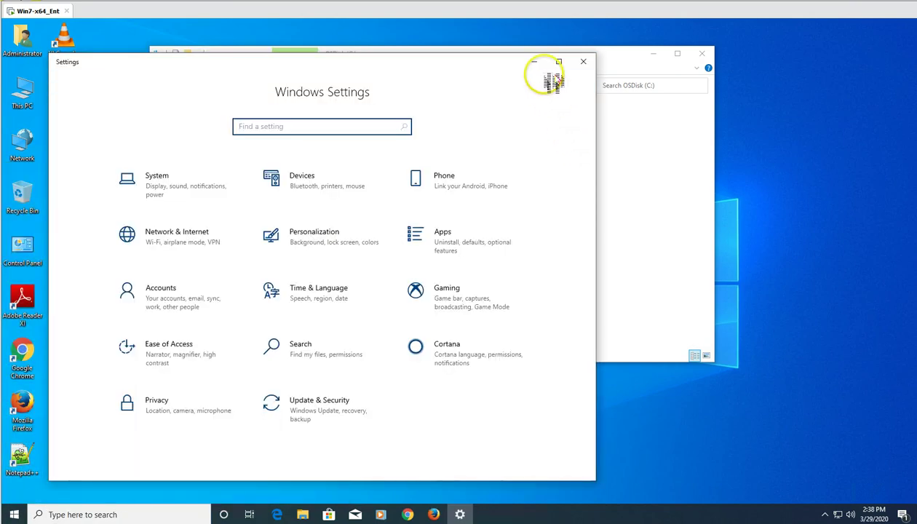
click(557, 61)
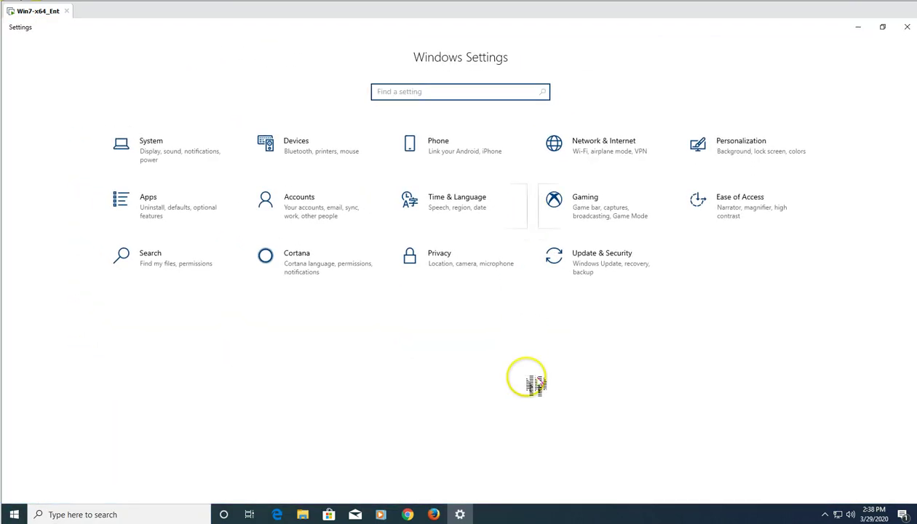
click(623, 272)
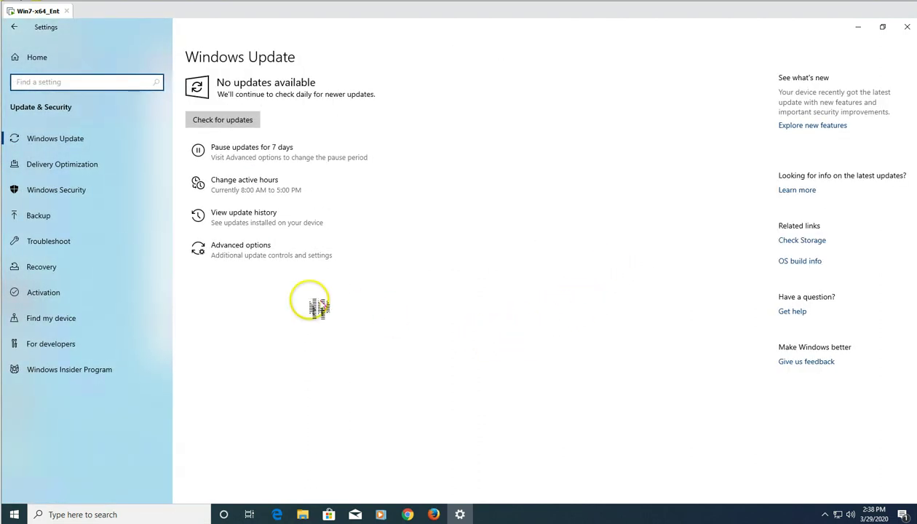
click(51, 267)
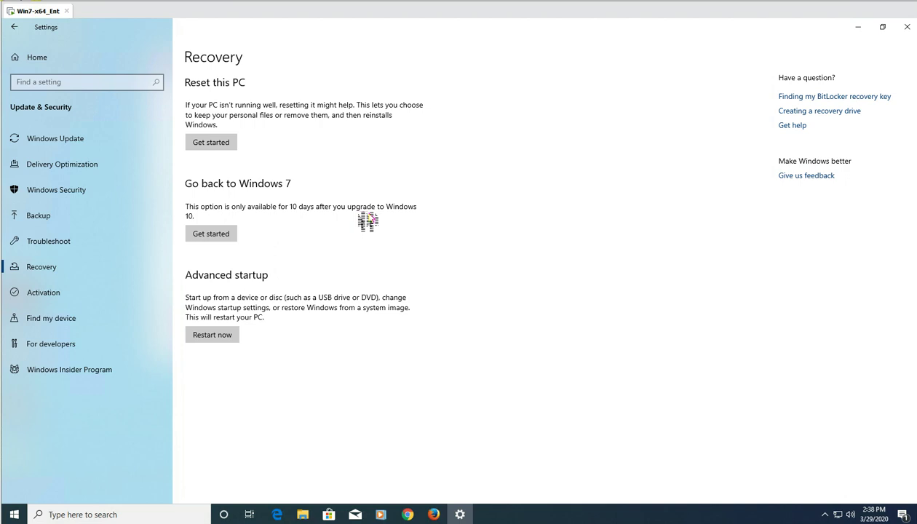
- Close Settings, return the file window to This PC, and close it
click(908, 27)
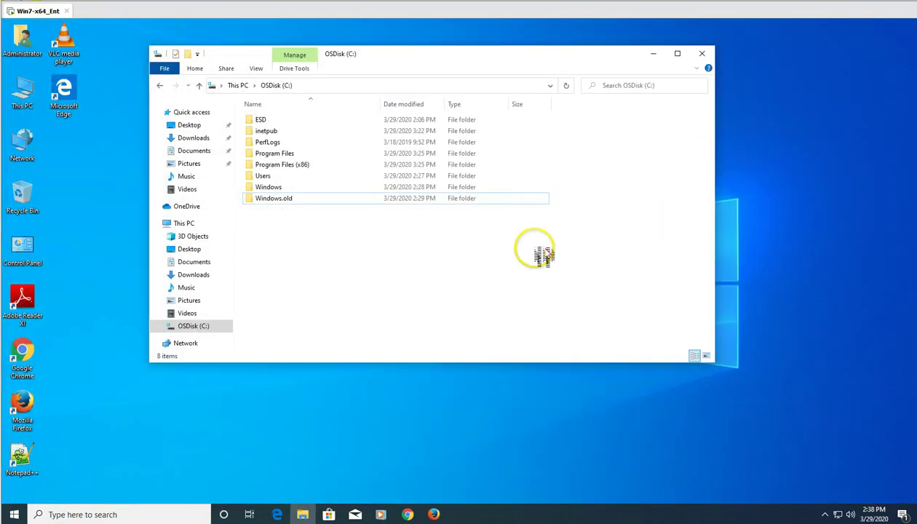
click(184, 223)
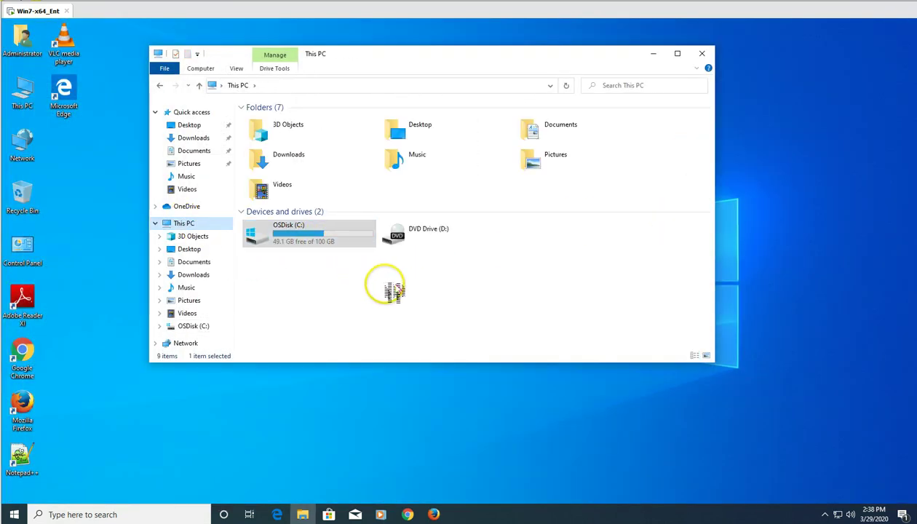
click(703, 55)
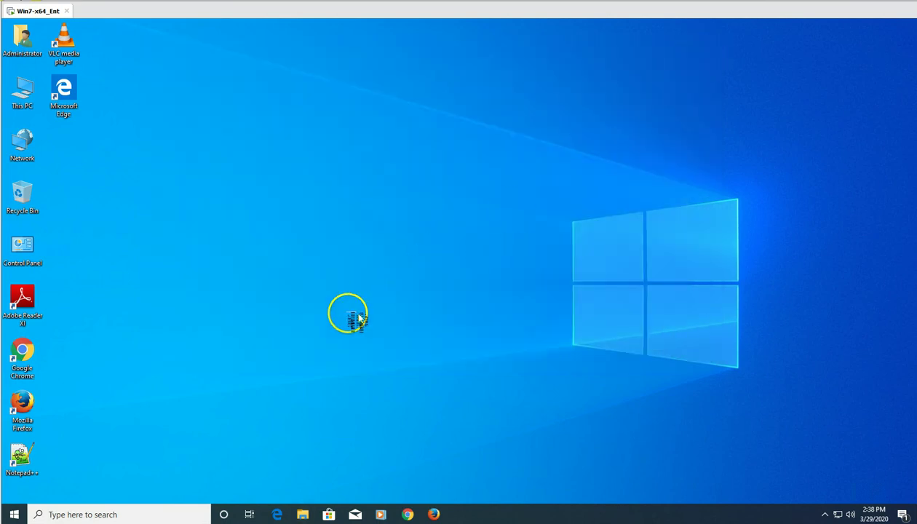